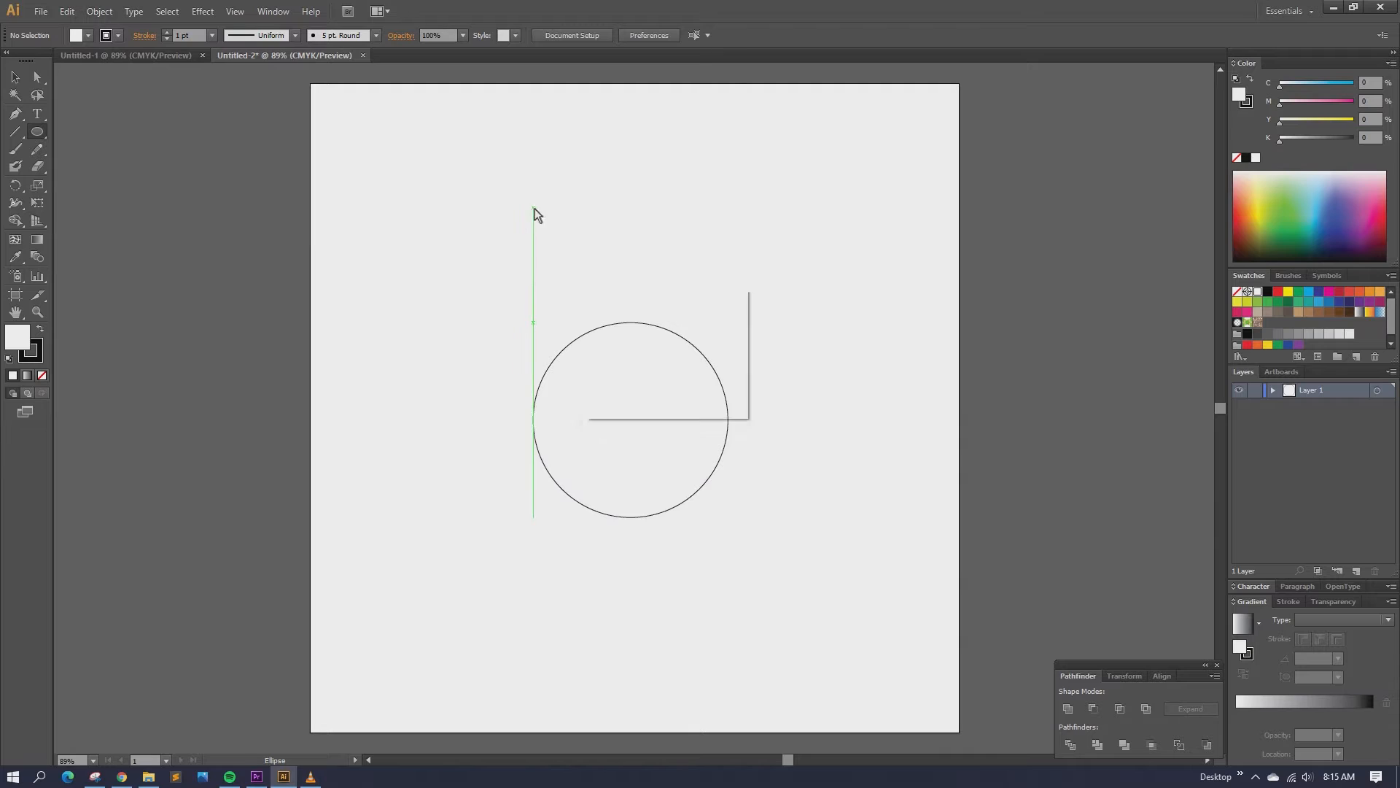
Step: Add a 200 px circle above the 300 px circle and set both circles' fill to None
left_click(535, 209)
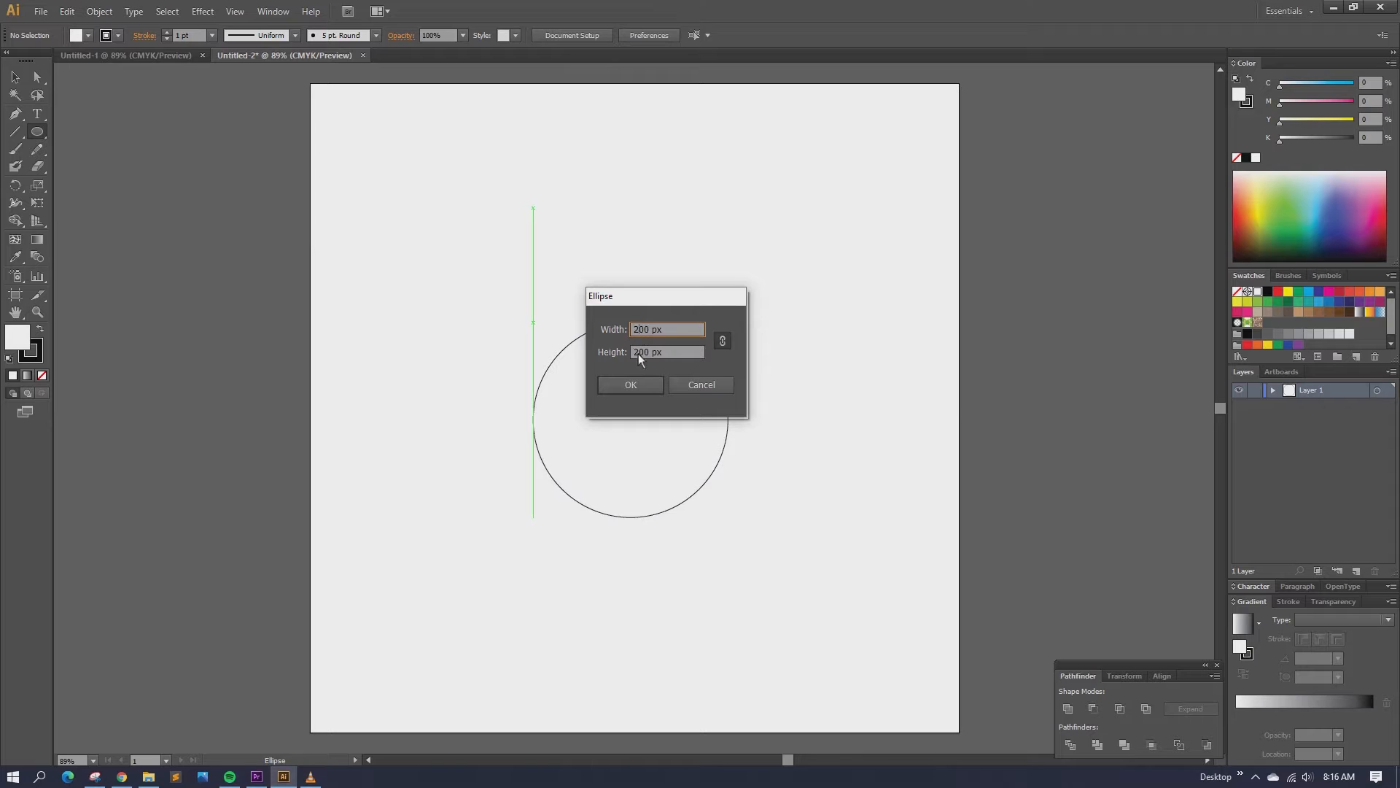
left_click(632, 384)
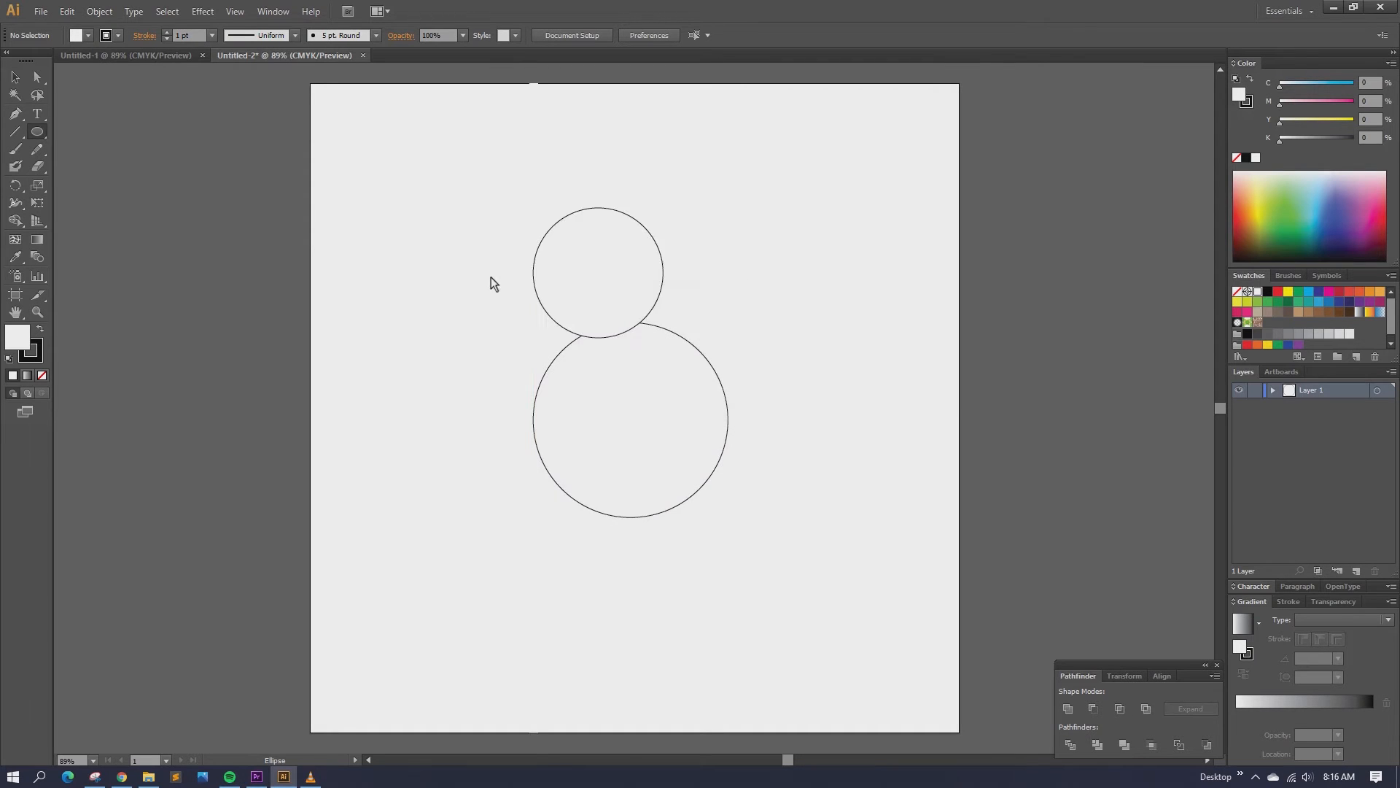
left_click(15, 77)
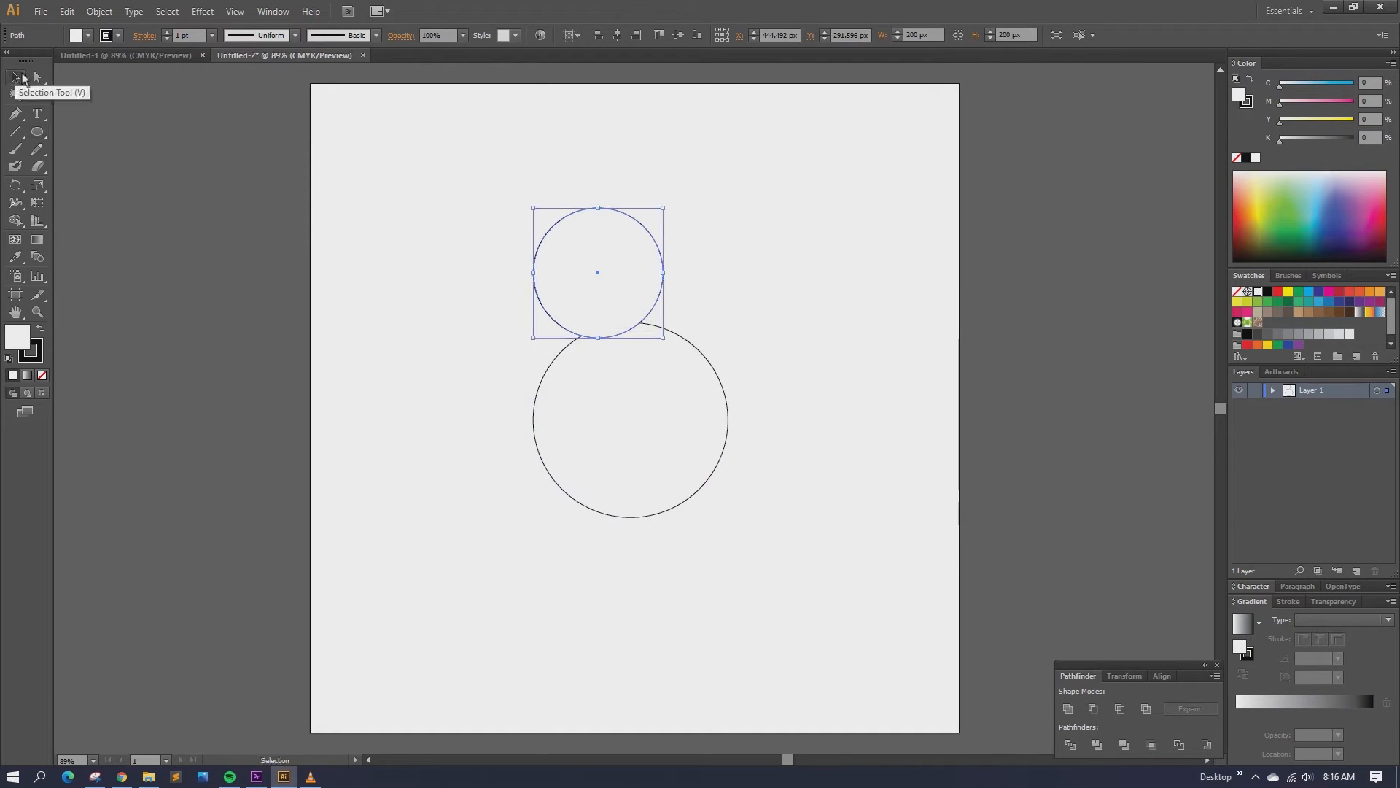
left_click(740, 233)
left_click_drag(444, 182, 839, 504)
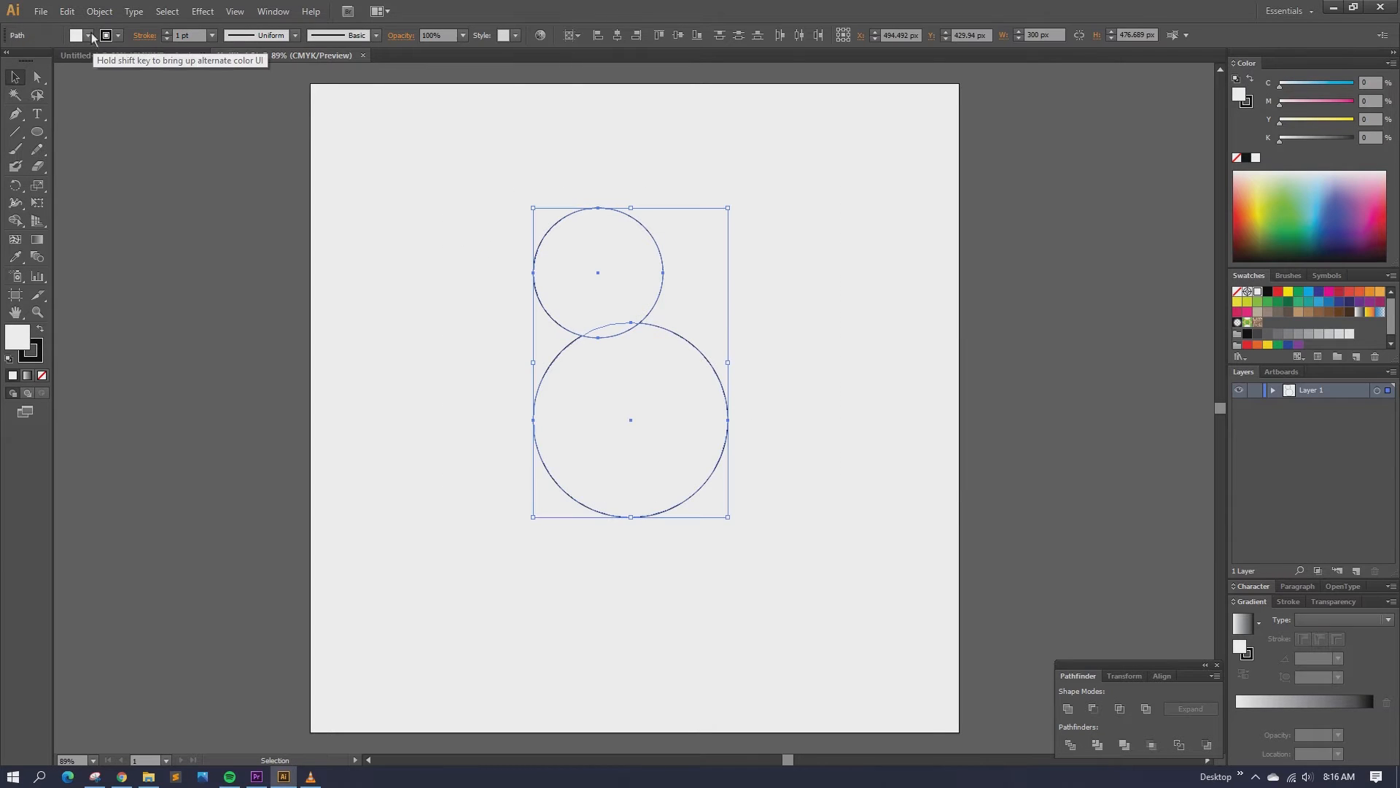
left_click(88, 35)
left_click(10, 68)
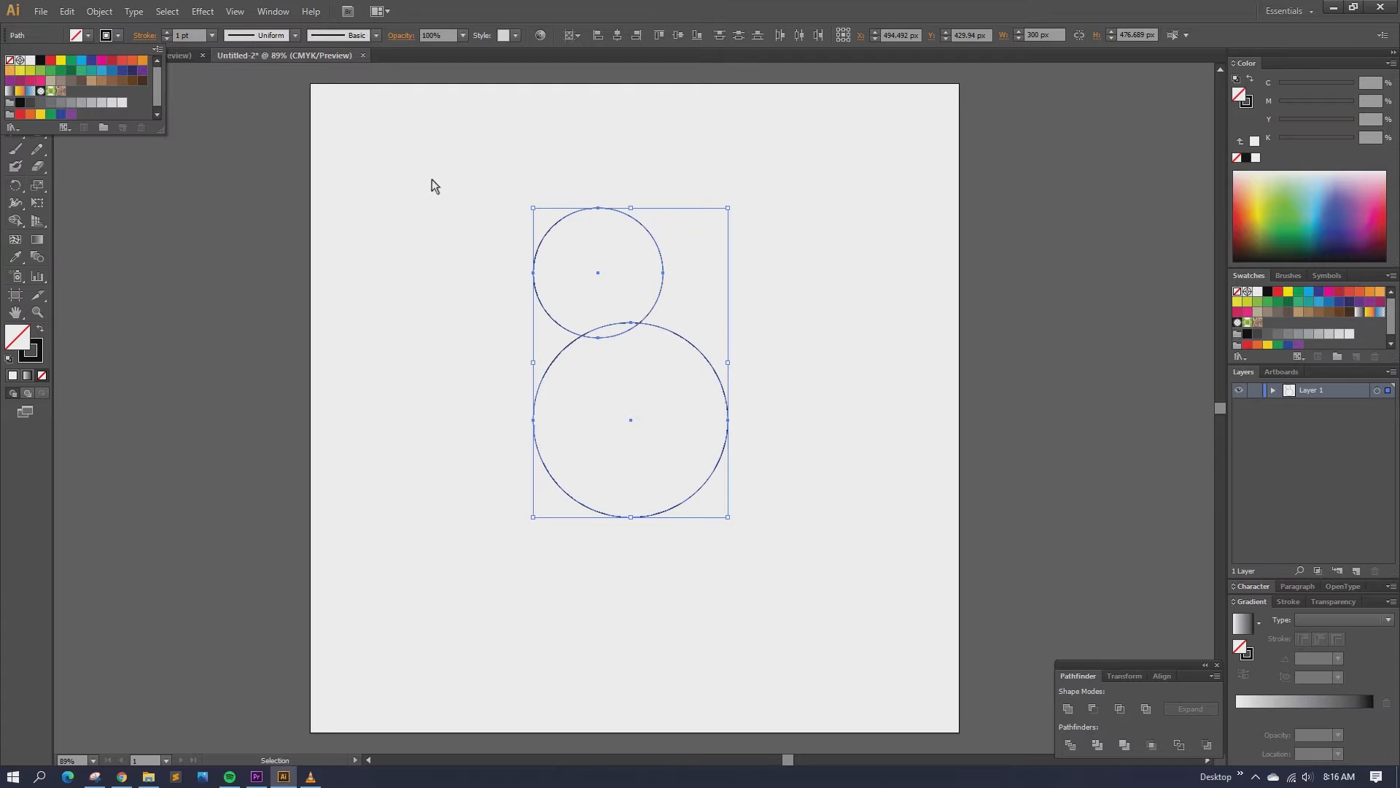
Step: Move the 200 px circle inside the top edge of the large circle
left_click(504, 169)
left_click(637, 162)
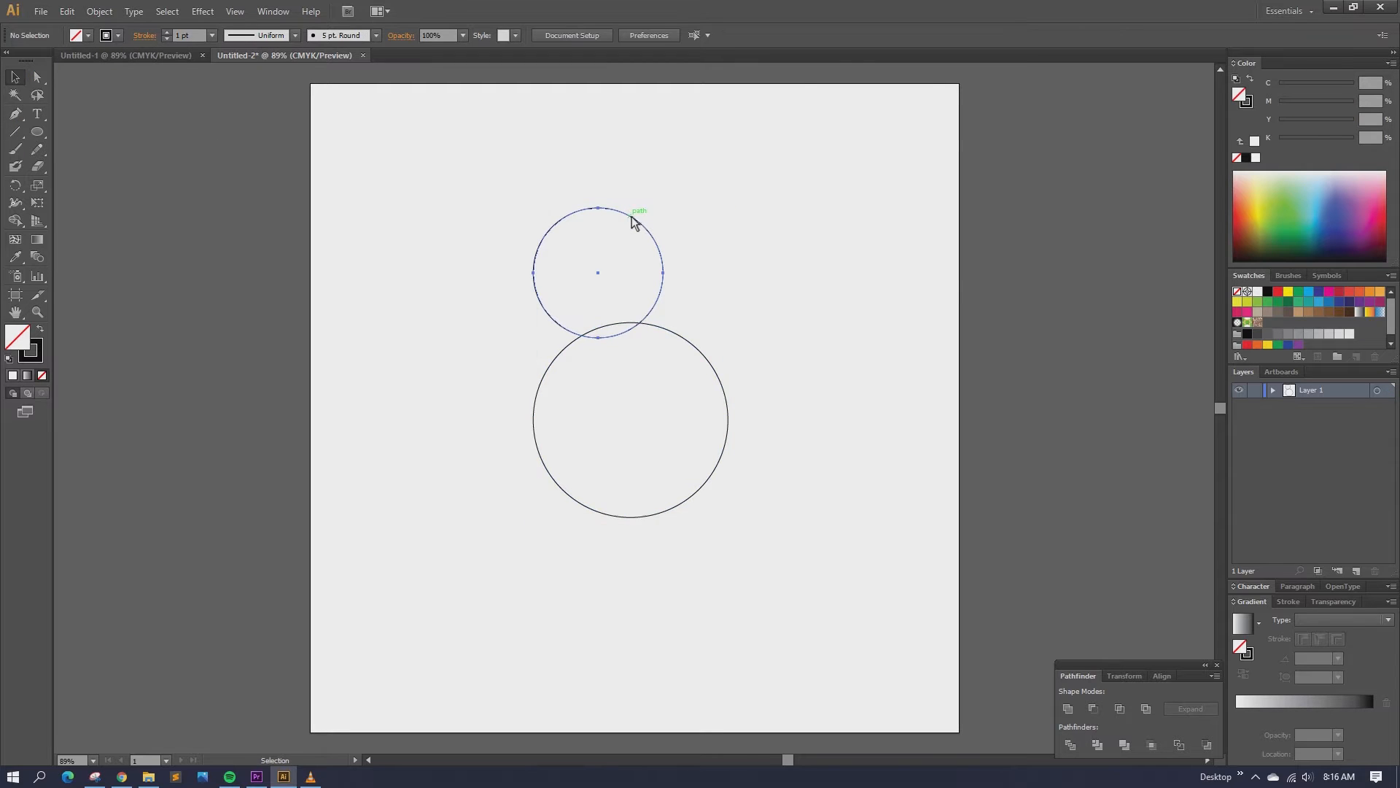
left_click_drag(630, 219, 666, 333)
left_click(755, 251)
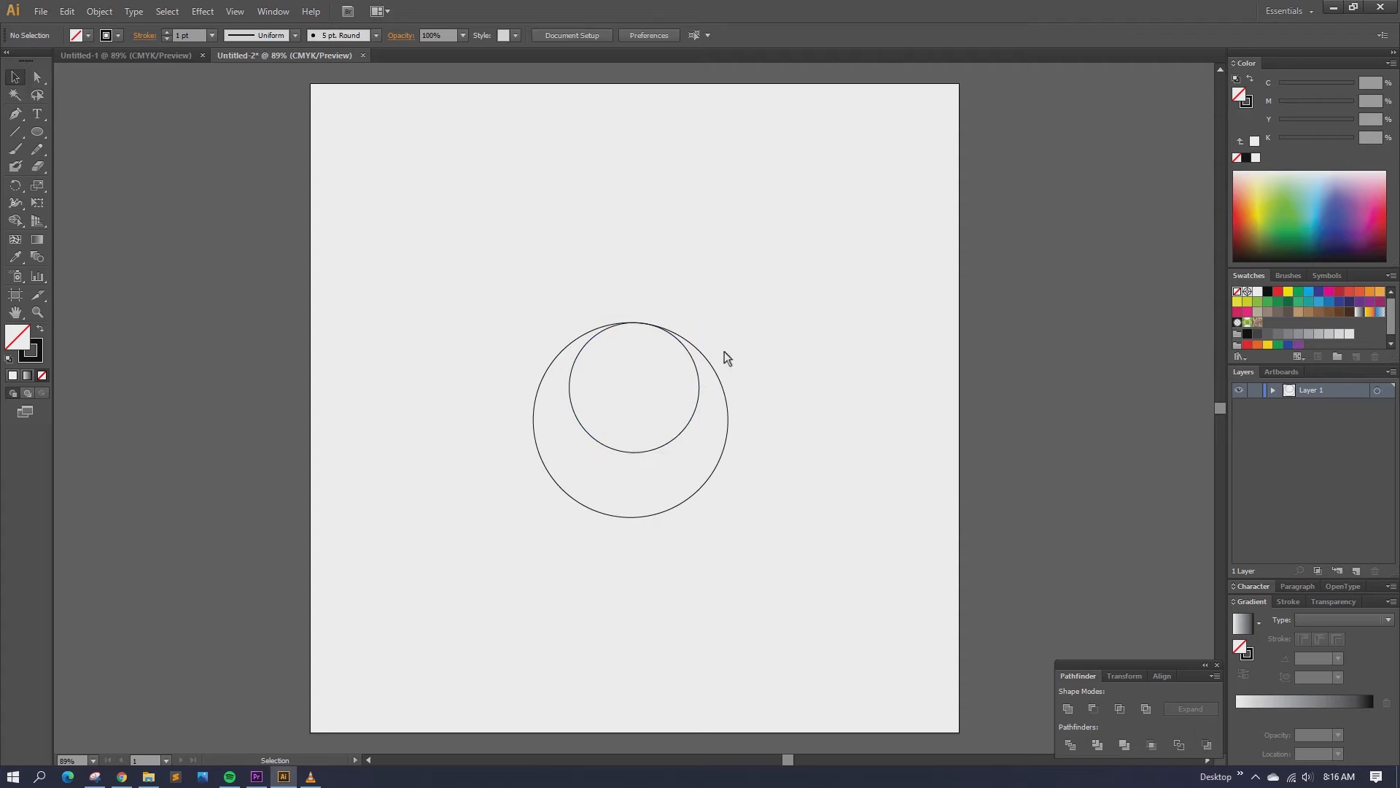
Step: Copy and Paste in Place the 200 px circle, then move the copy to the large circle's bottom
left_click(698, 392)
left_click(100, 12)
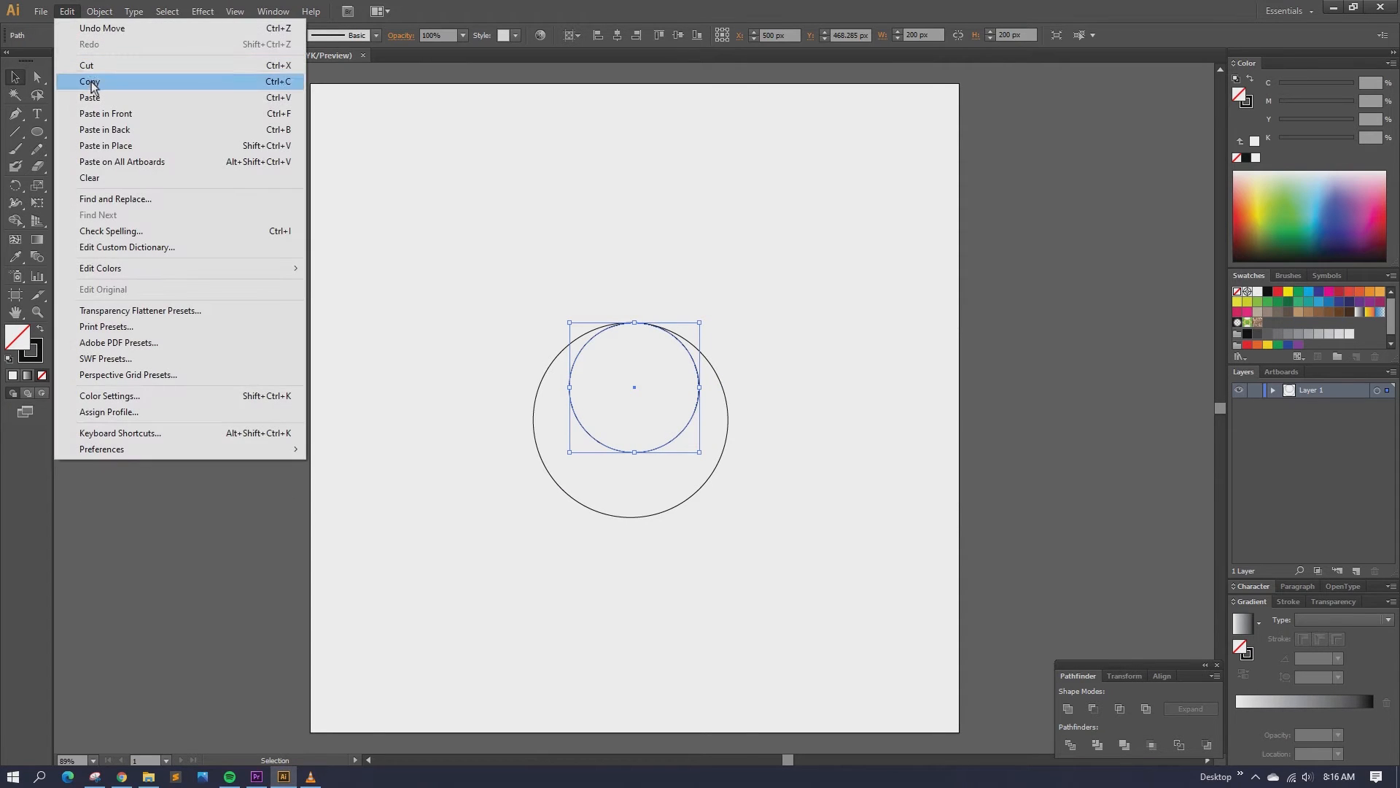
left_click(95, 82)
left_click(66, 13)
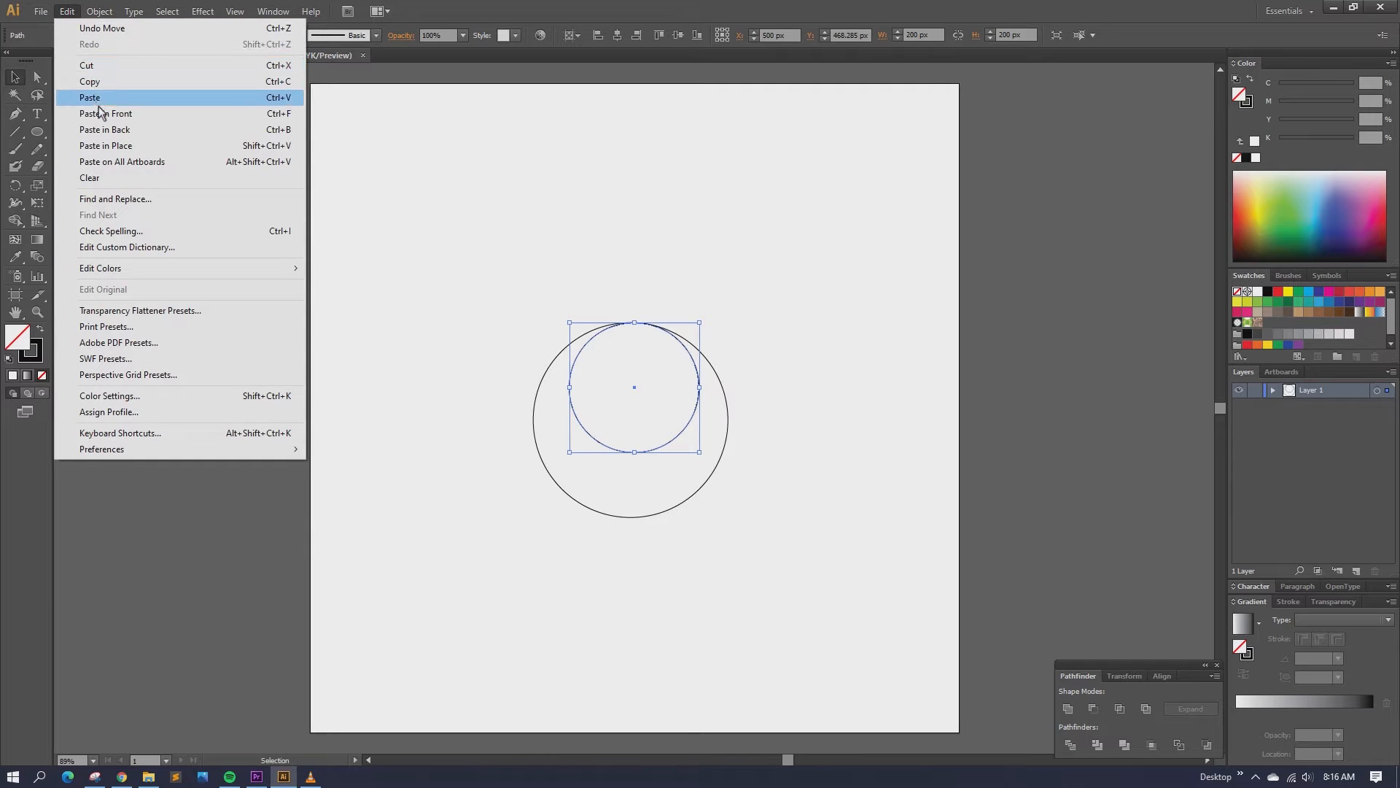
left_click(109, 145)
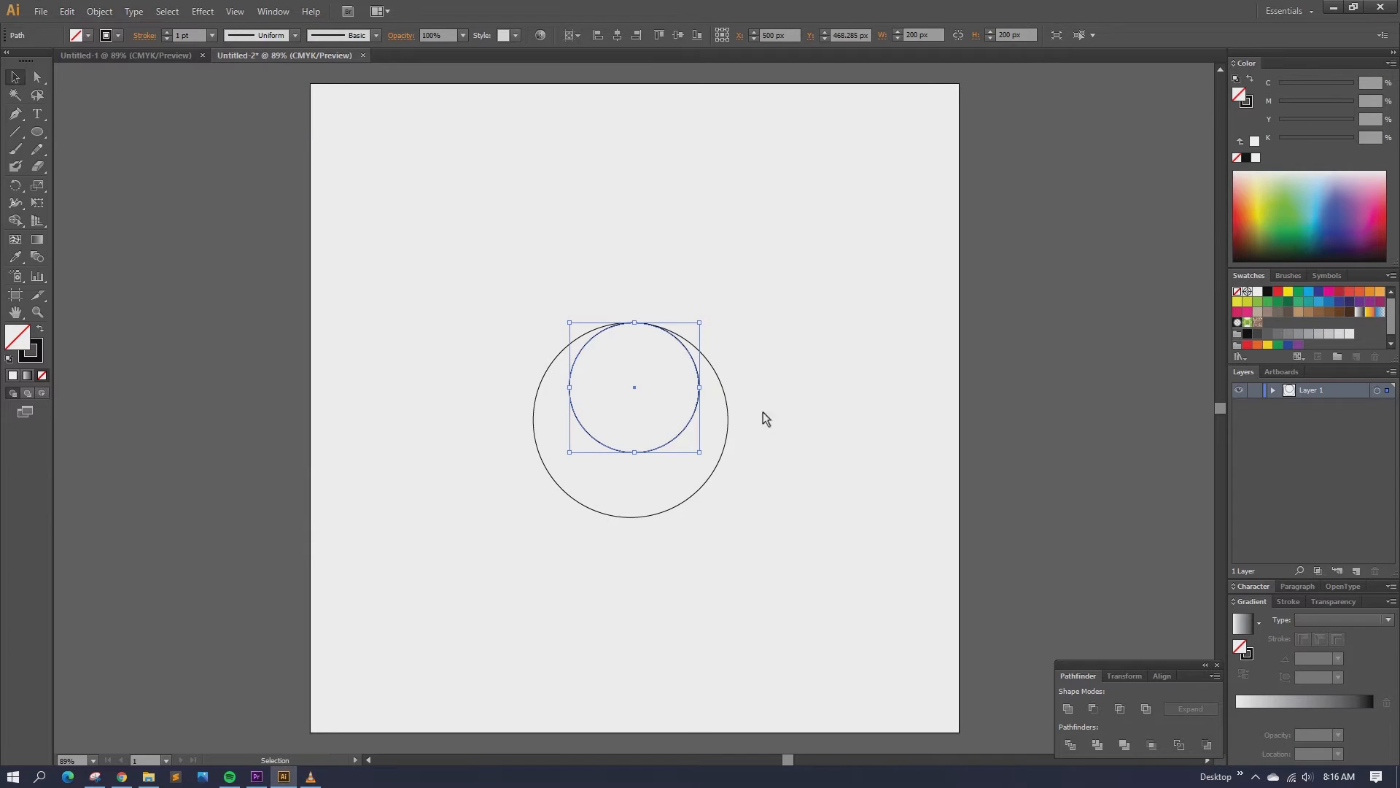
left_click_drag(682, 440, 677, 507)
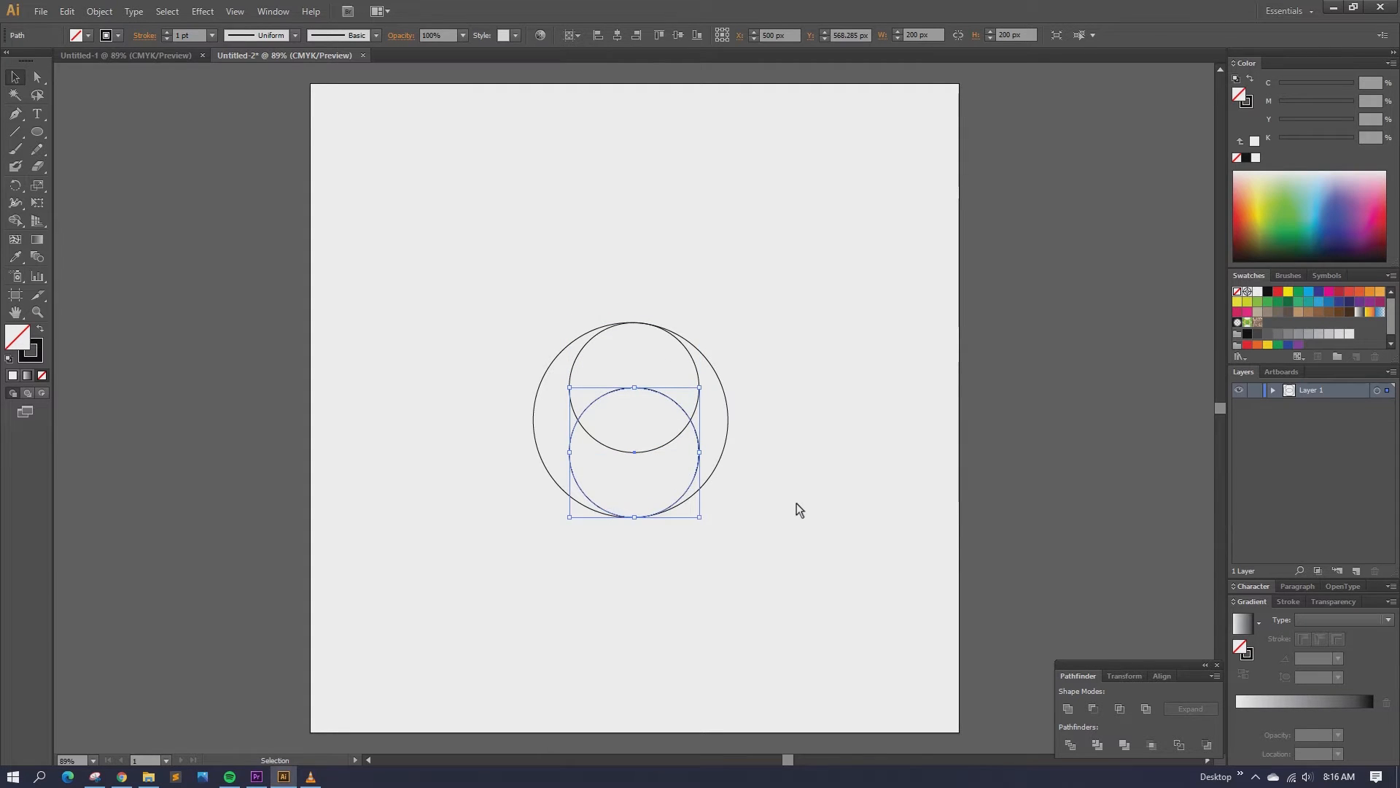
Step: Draw a 100 px circle and centre it in the overlap of the two 200 px circles
left_click(796, 503)
left_click(38, 133)
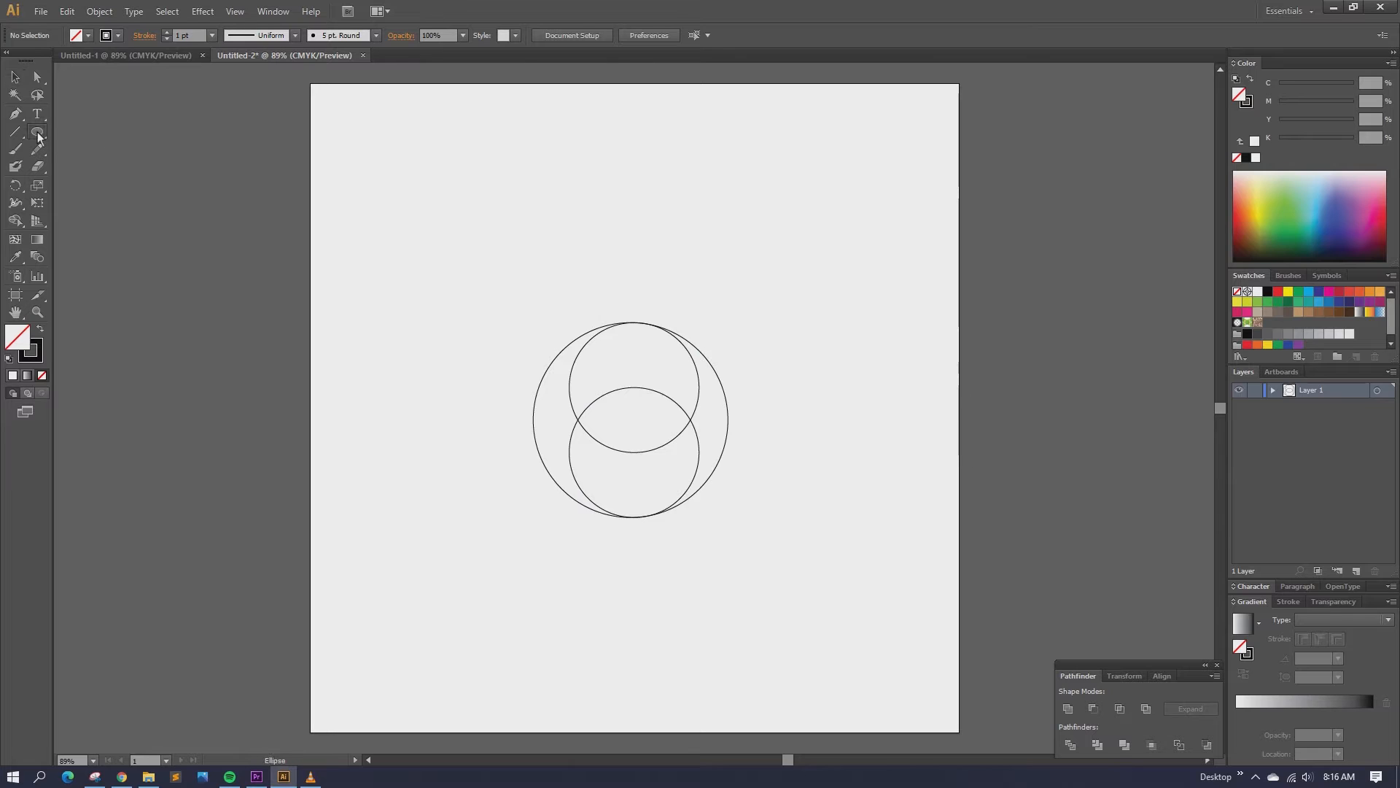
left_click(521, 213)
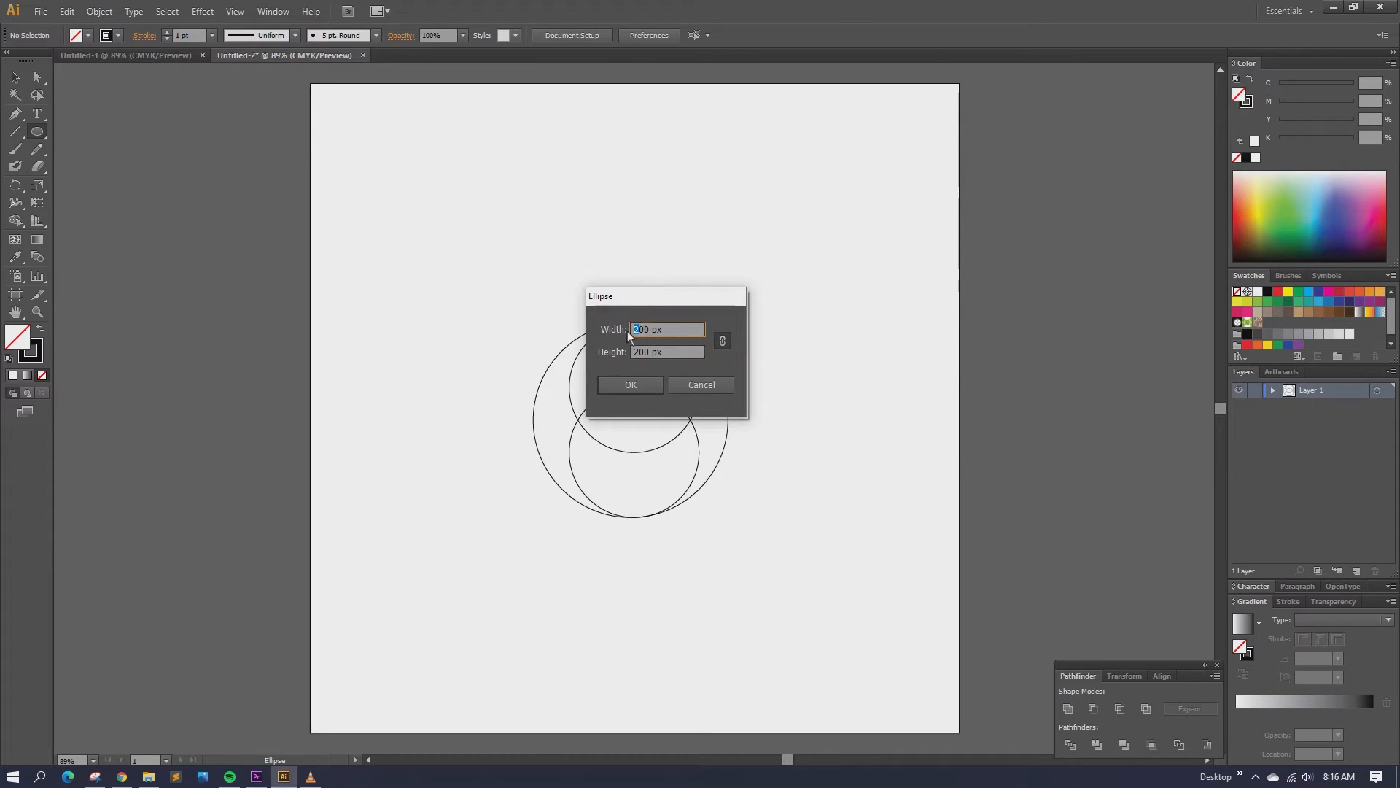
type("100")
left_click(636, 384)
left_click(15, 77)
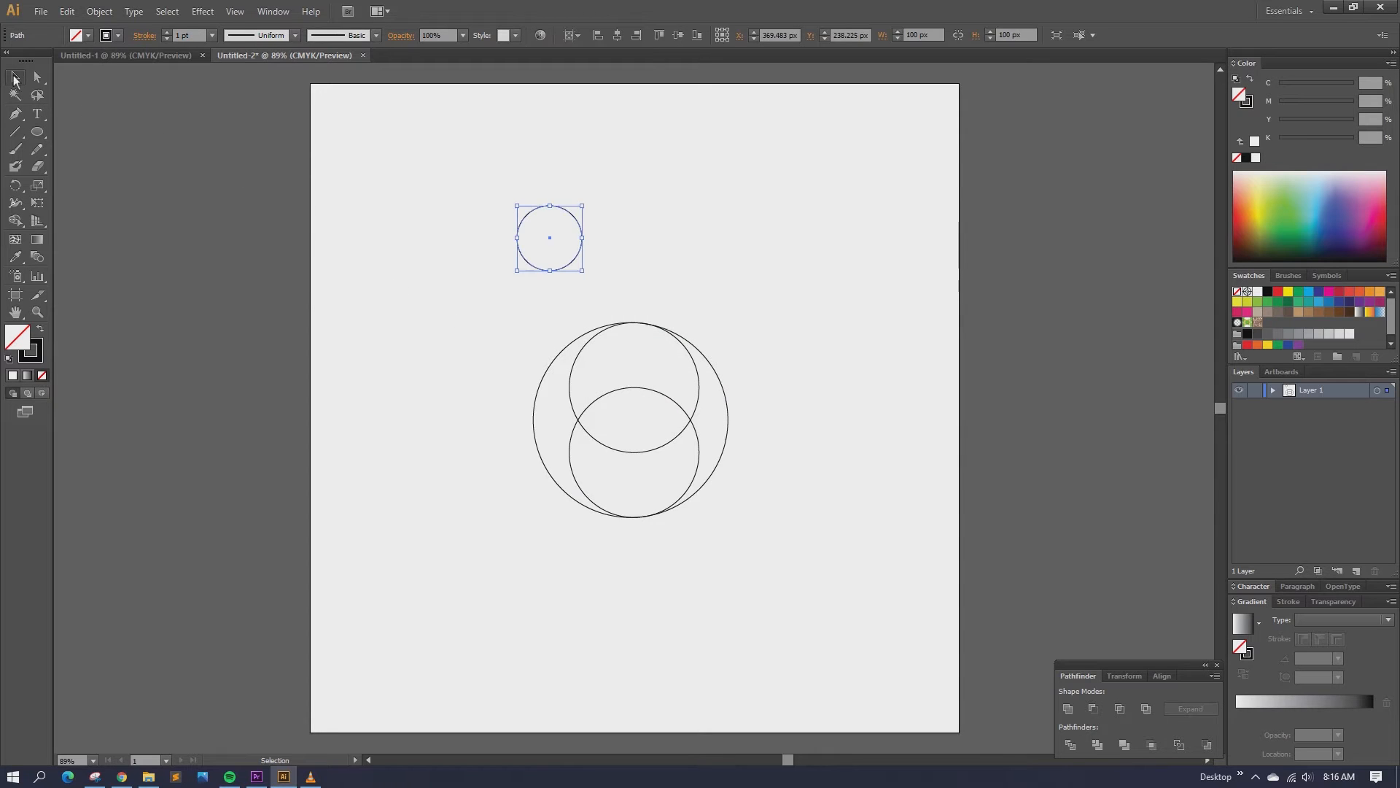
left_click_drag(576, 217, 660, 402)
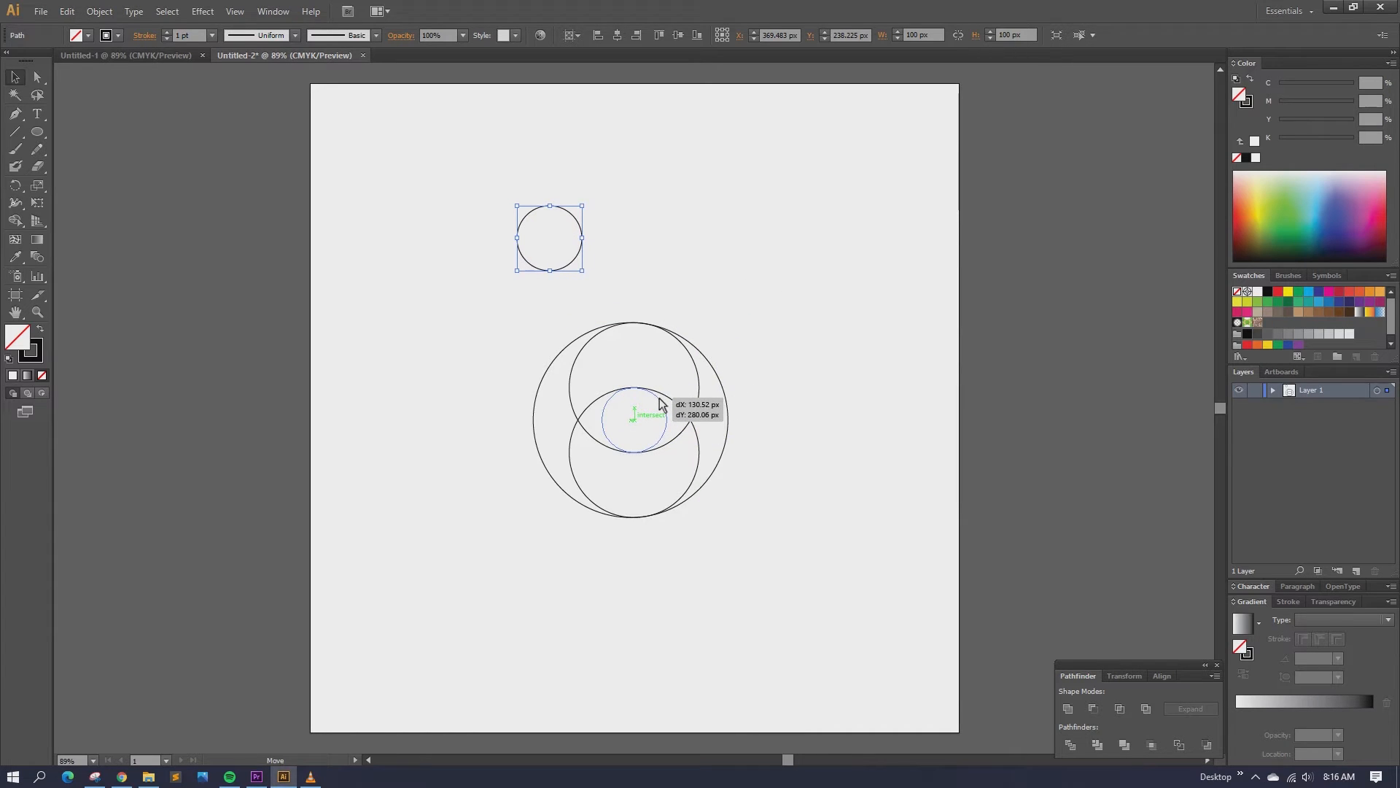
left_click_drag(660, 402, 660, 402)
left_click(815, 337)
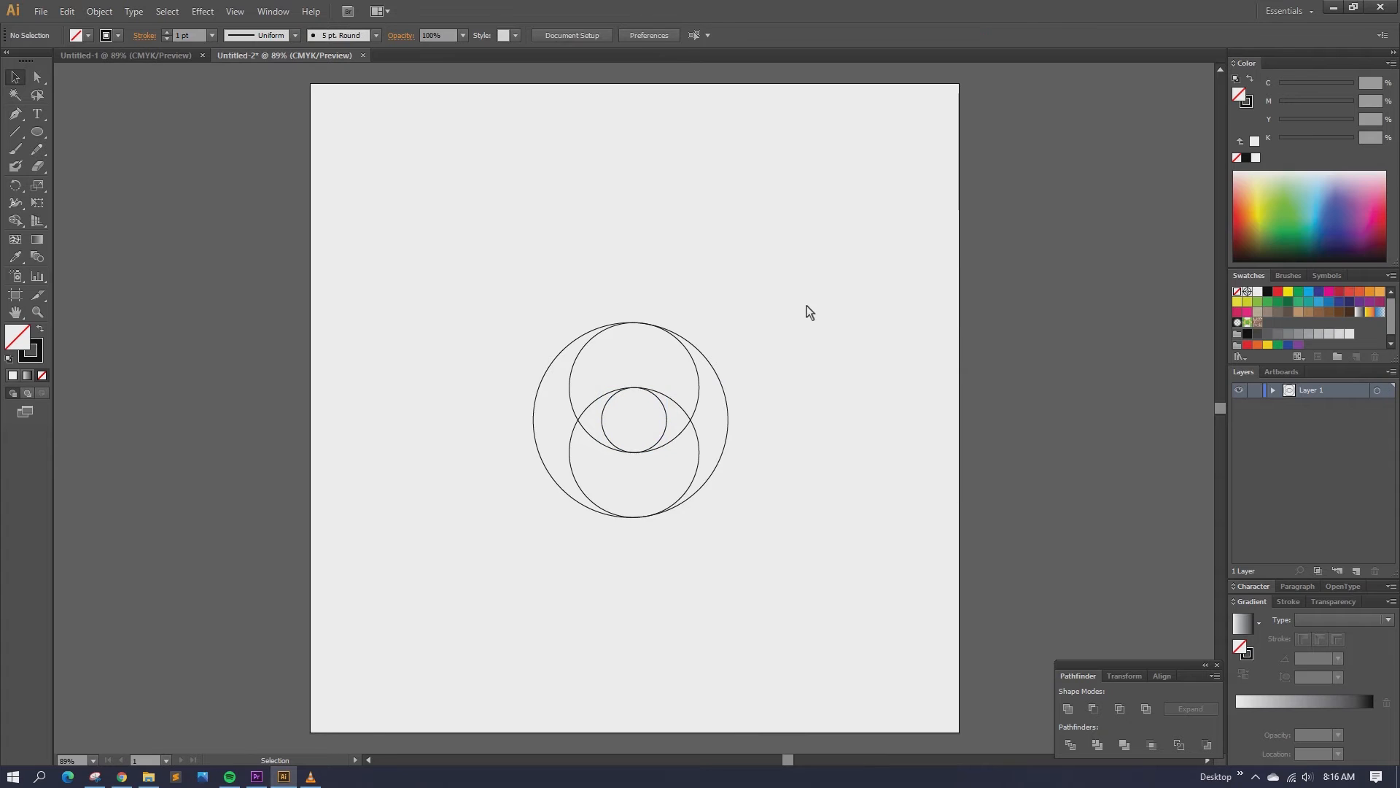
Step: Select all four circles and use the Shape Builder to merge regions into two interlocking swirl halves
left_click_drag(504, 326, 836, 600)
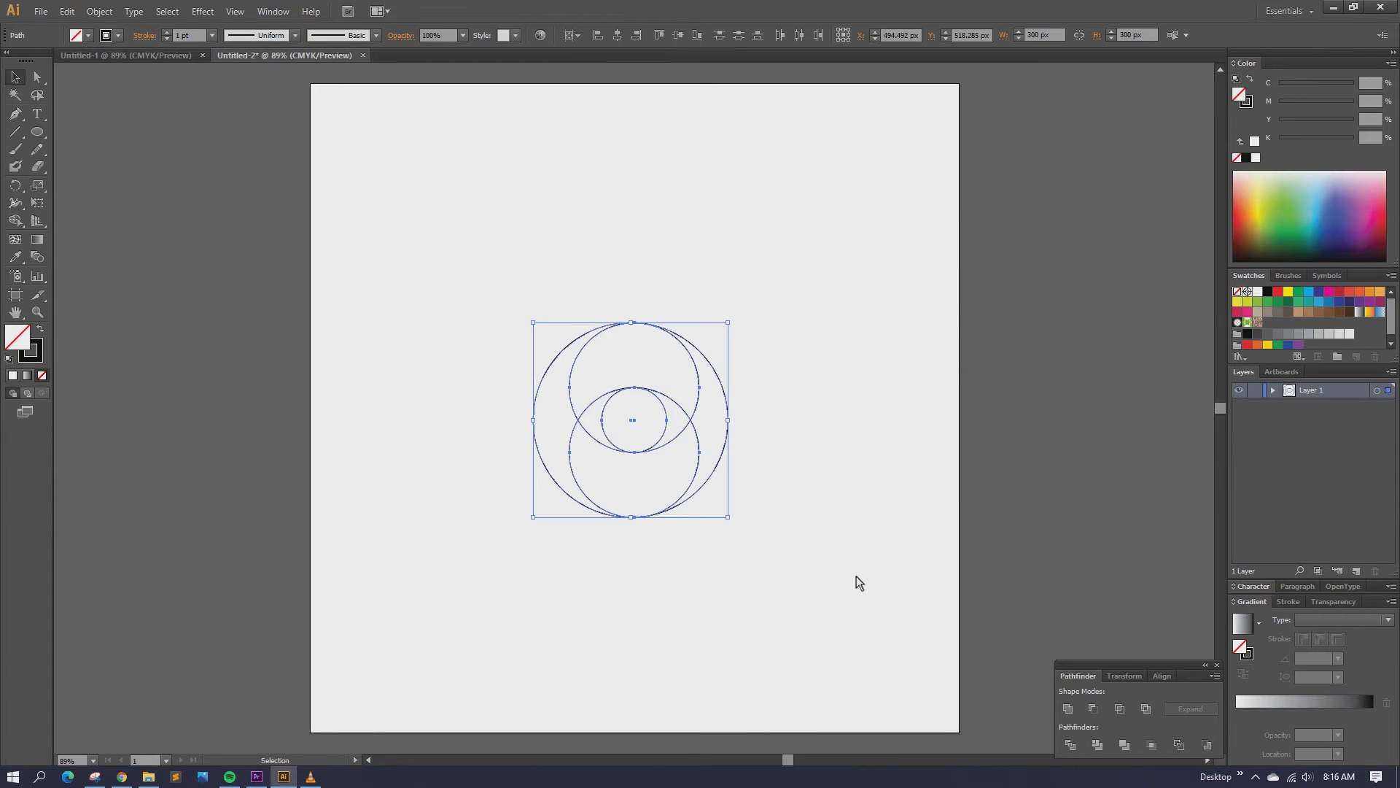
left_click(14, 220)
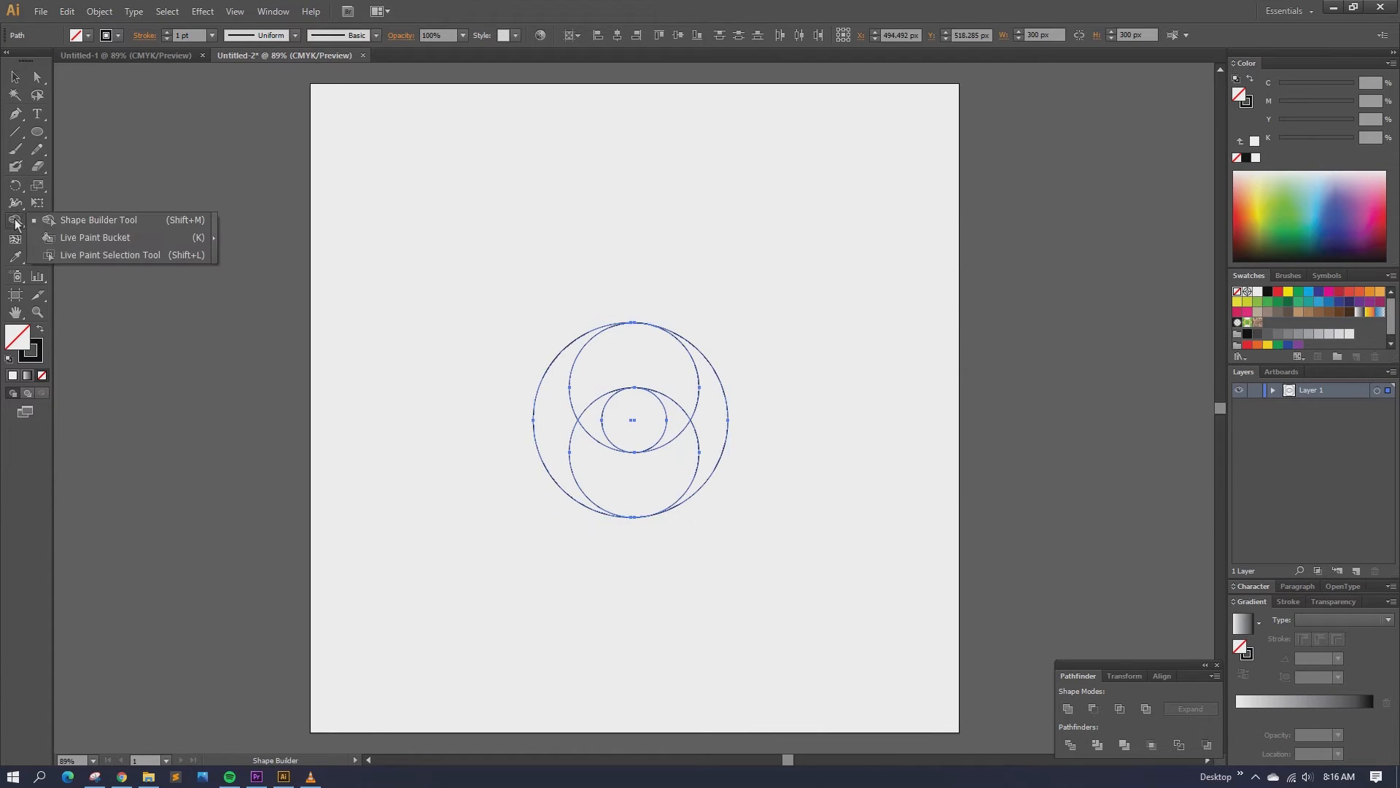
left_click(132, 225)
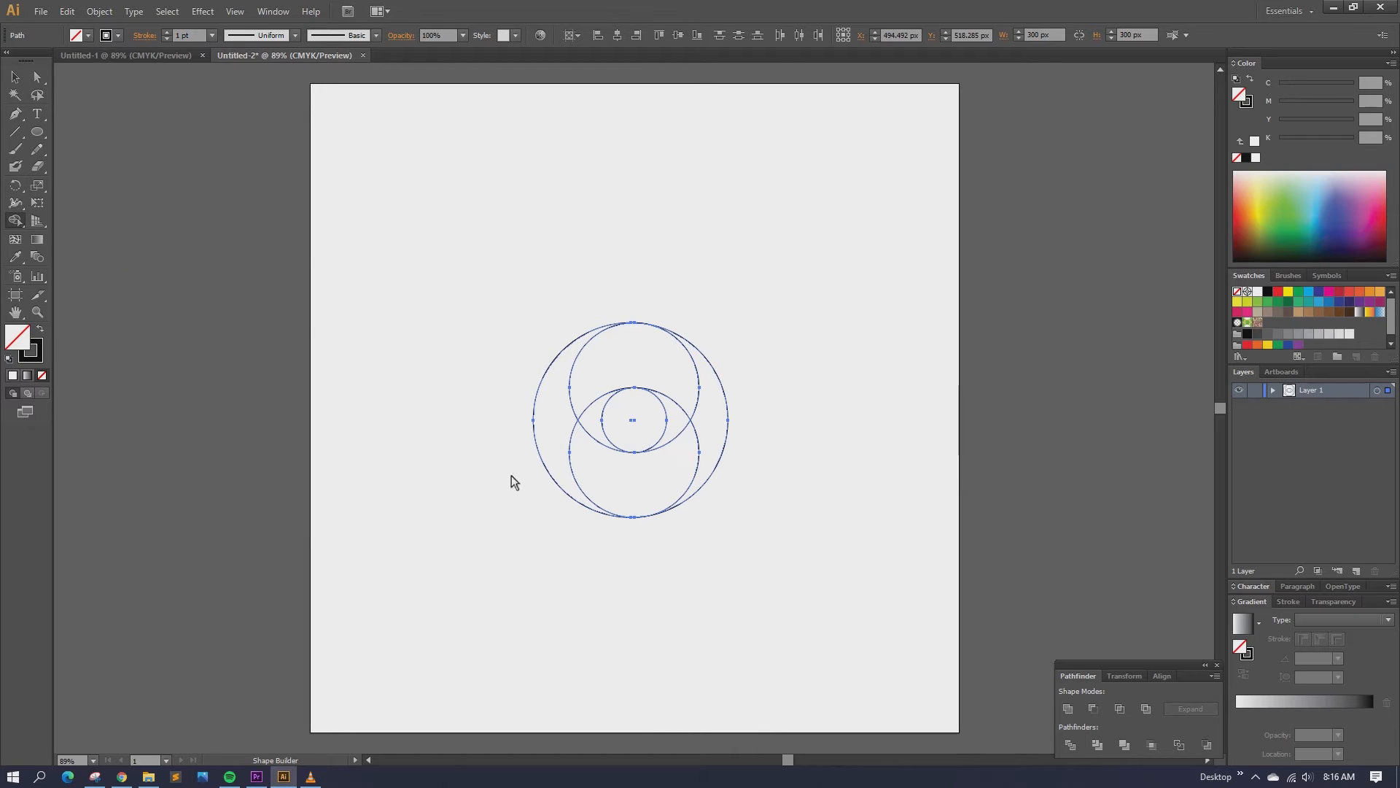
left_click_drag(562, 459, 553, 445)
left_click(672, 496)
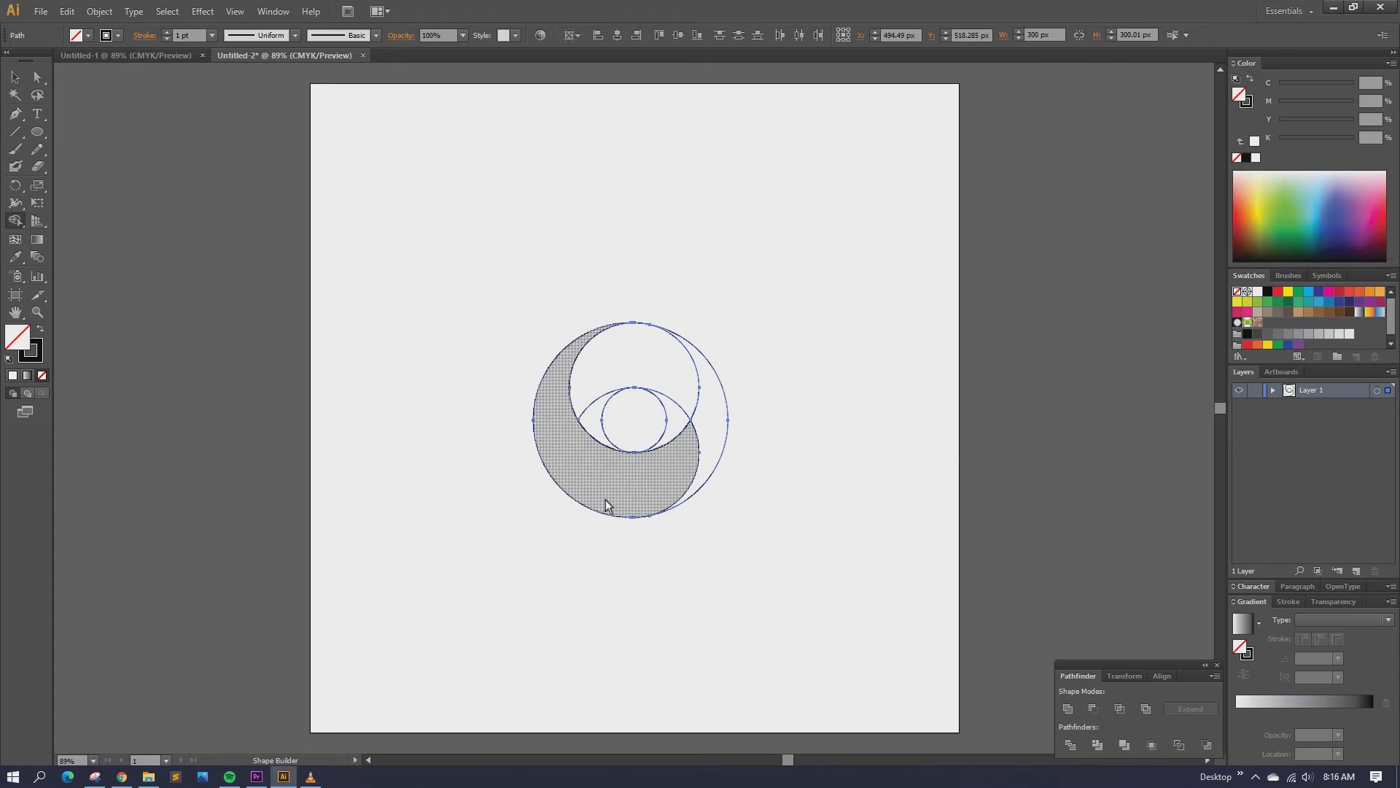
left_click_drag(678, 456, 677, 431)
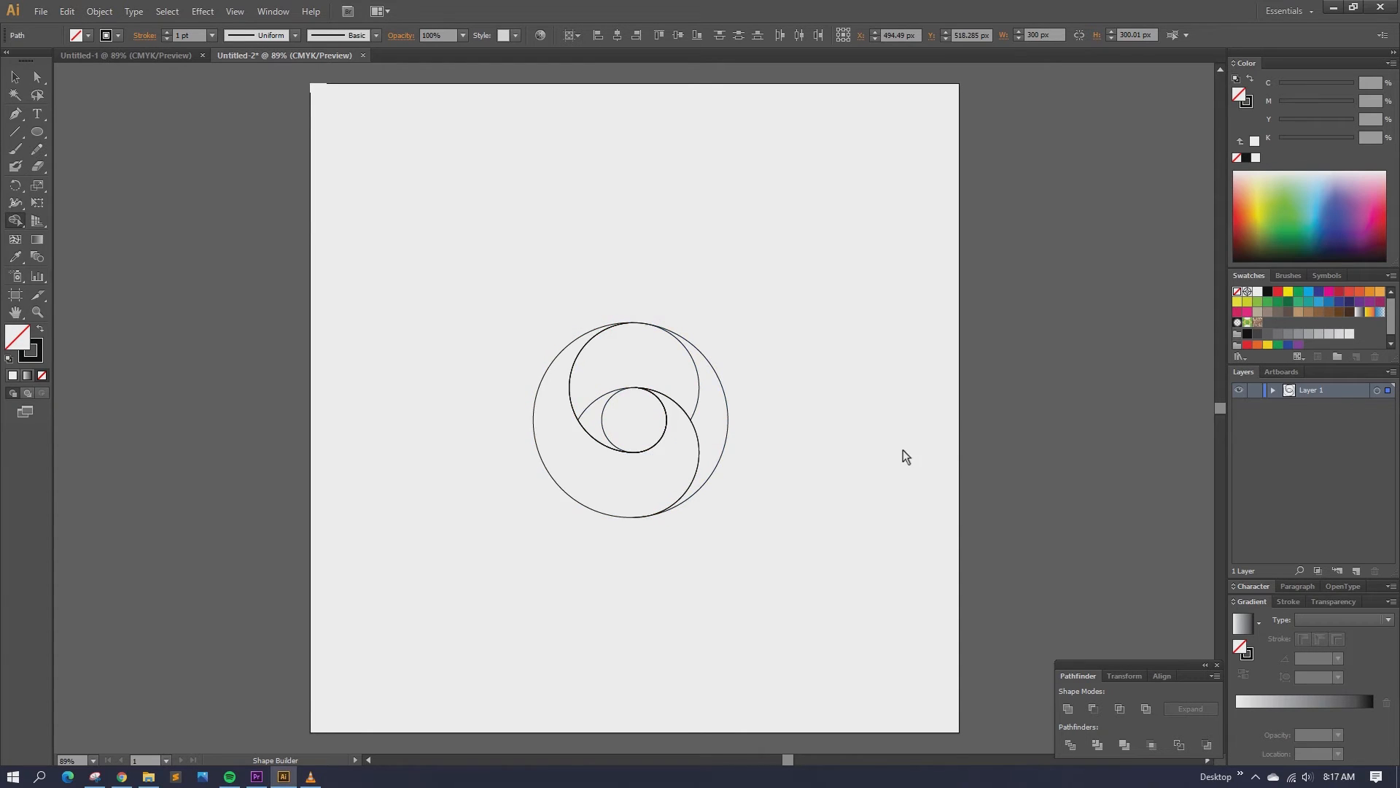
left_click_drag(701, 395, 729, 406)
left_click_drag(589, 384, 592, 419)
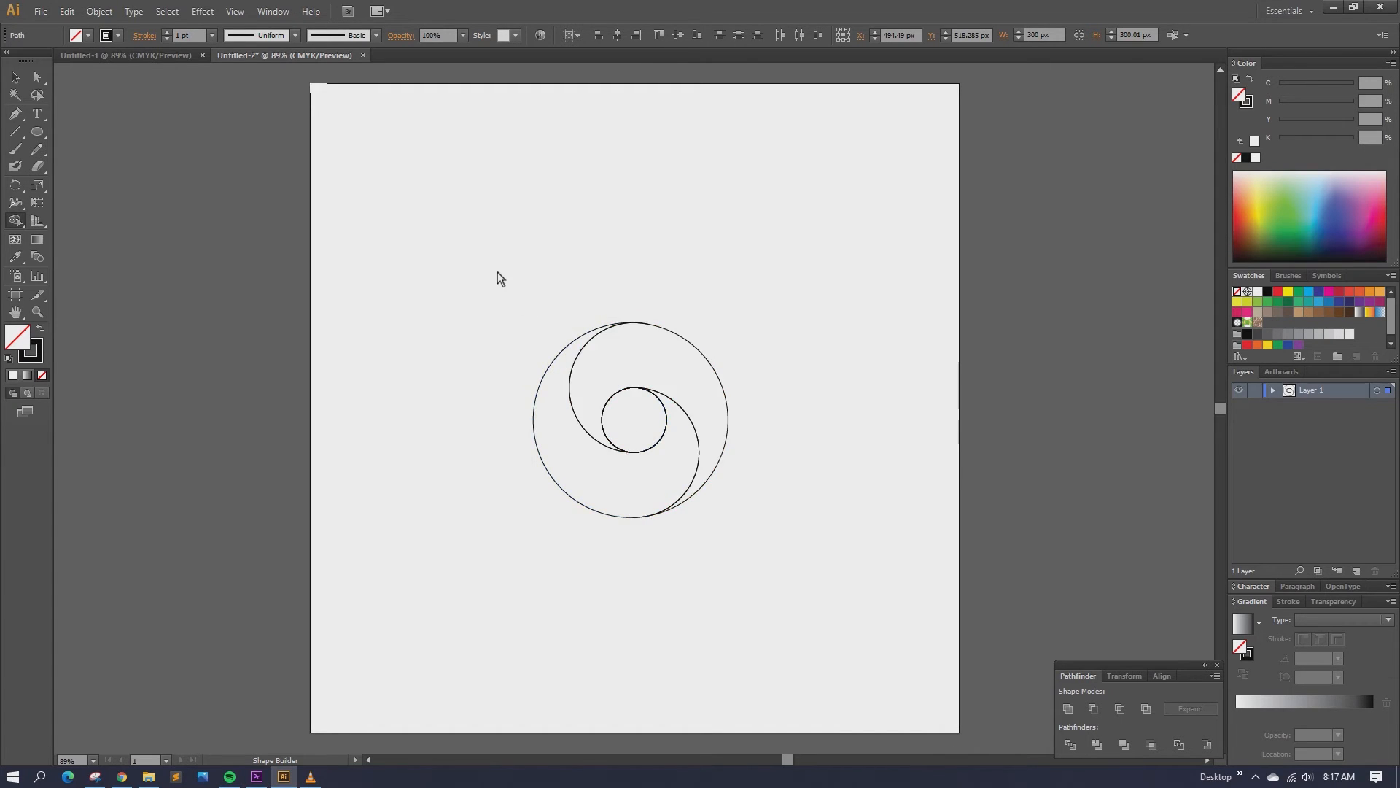
Step: Select all the swirl pieces and set their stroke to None
left_click(14, 77)
left_click(608, 227)
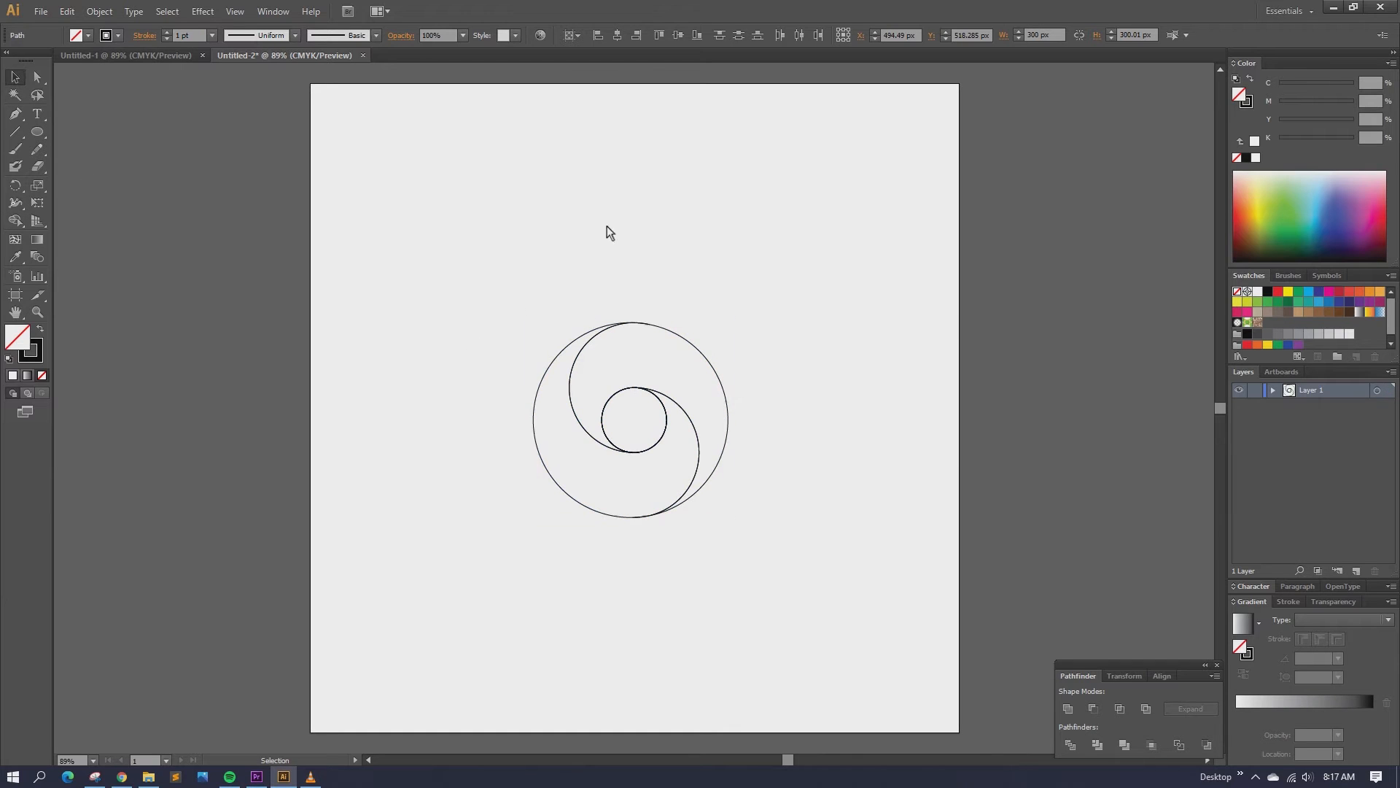
left_click_drag(503, 264, 801, 538)
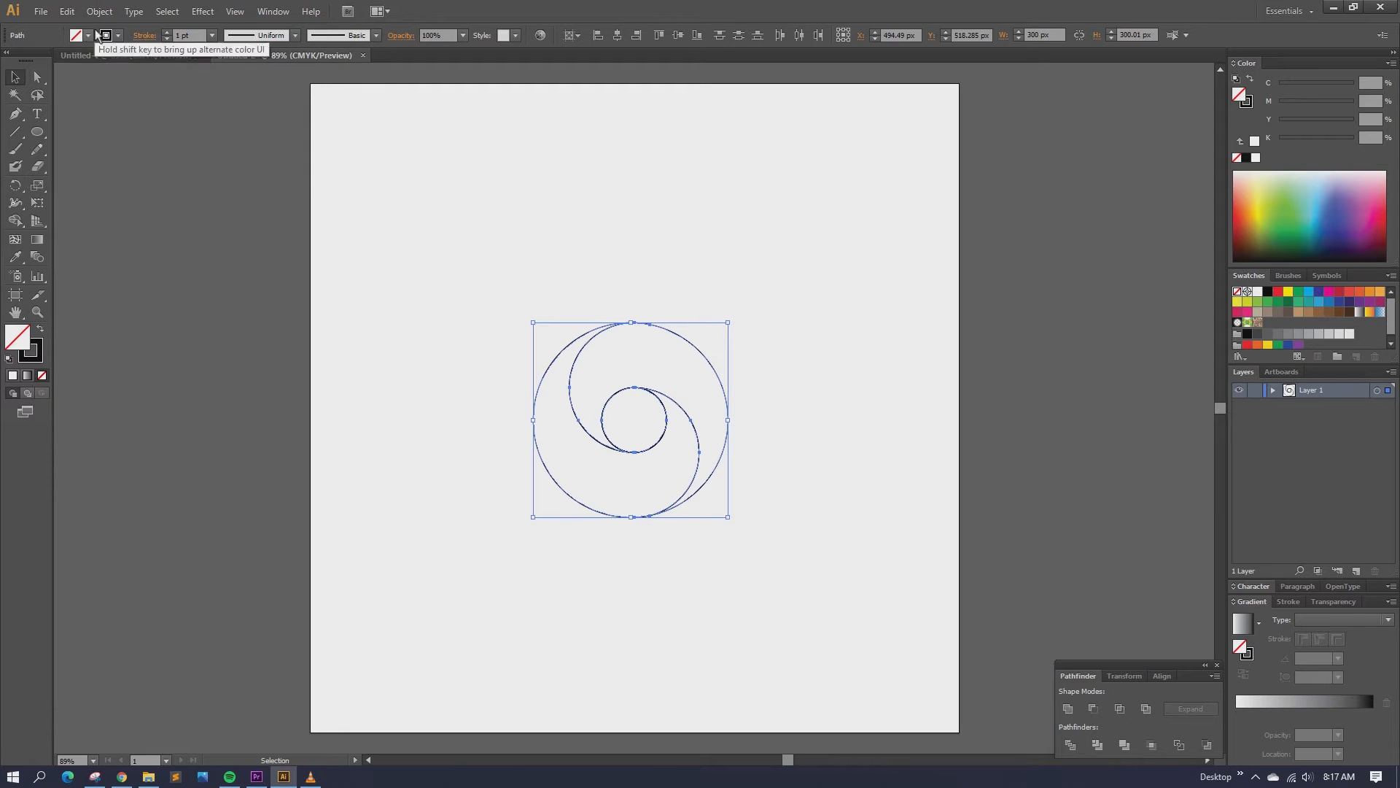
left_click(118, 35)
left_click(10, 59)
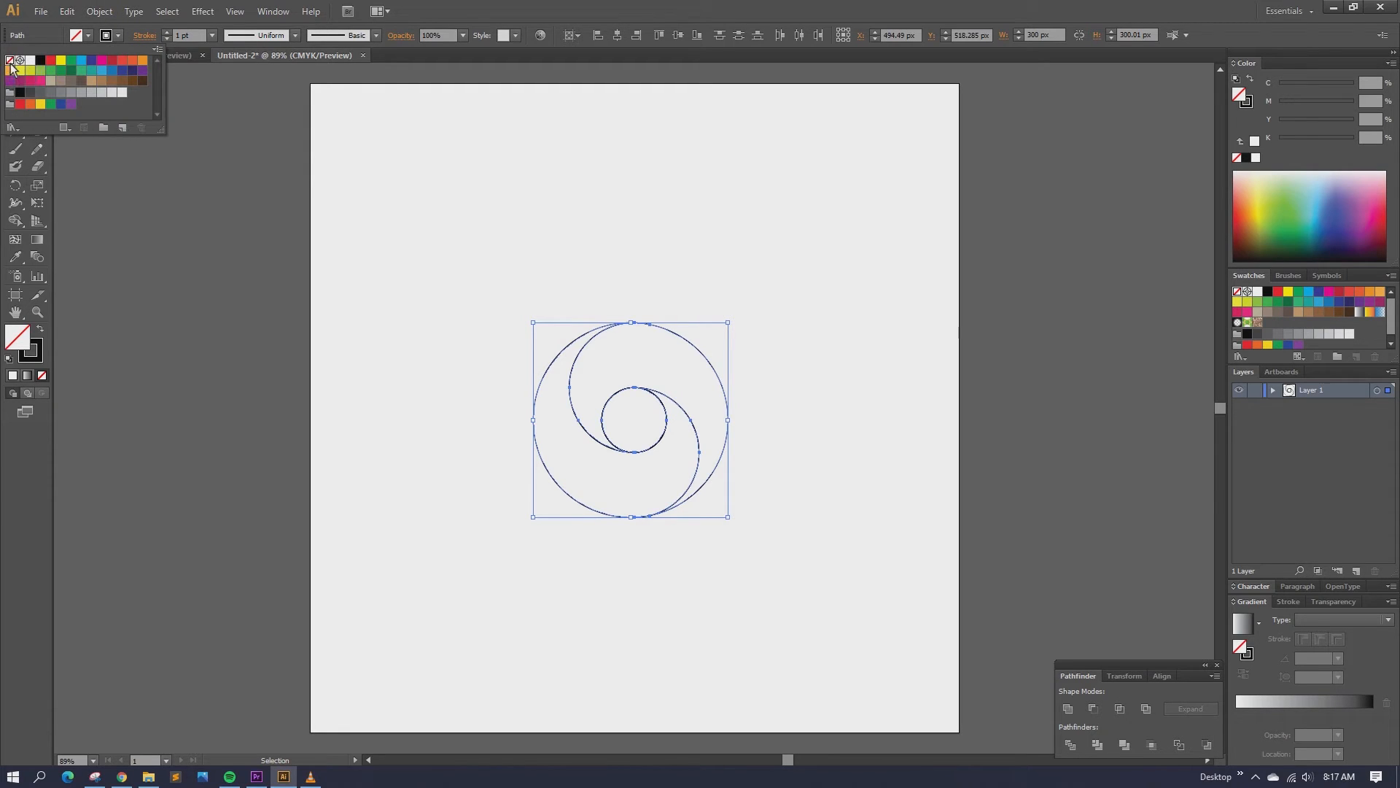
left_click(88, 35)
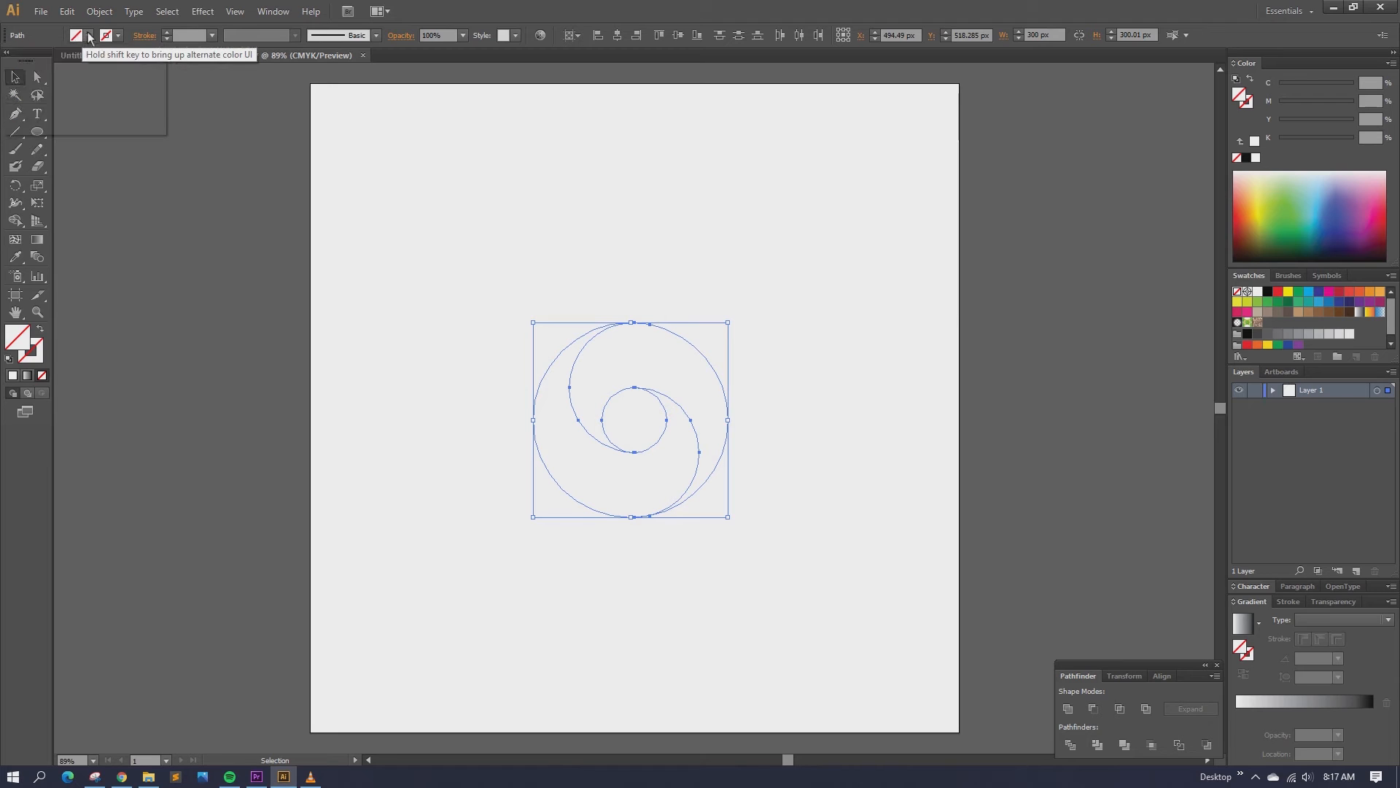
Step: Fill the swirl pieces with a dark blue swatch
left_click(88, 35)
left_click(91, 59)
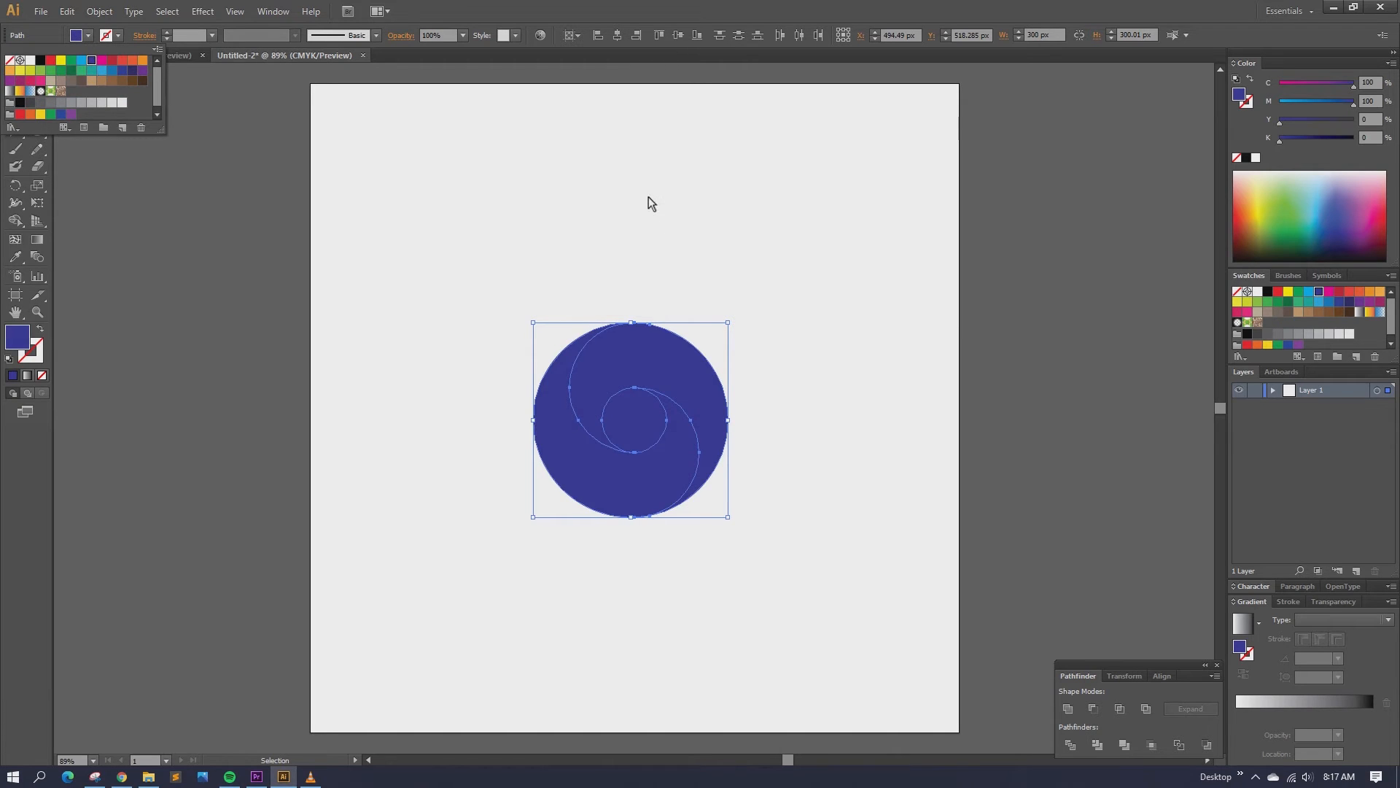
left_click(649, 197)
left_click(702, 186)
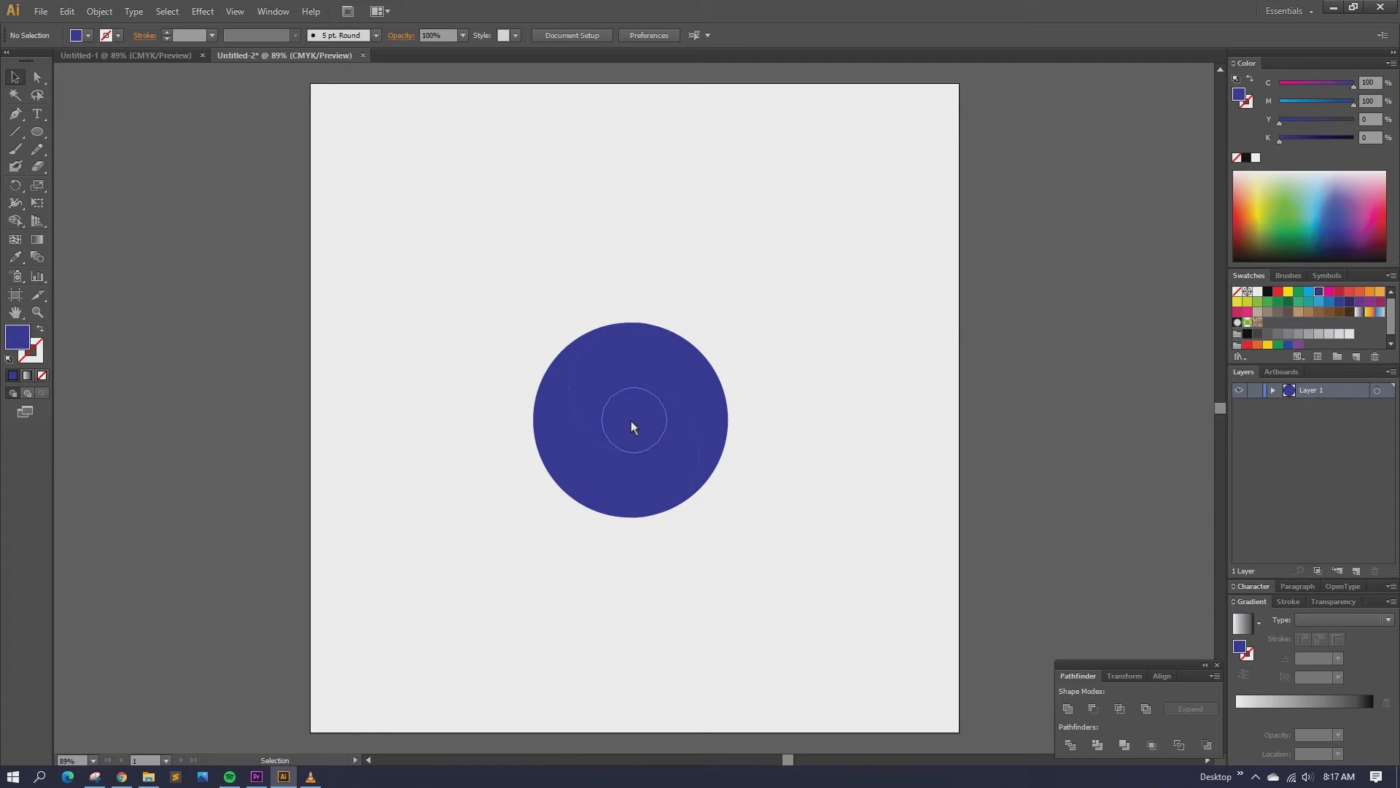
Step: Pull the four small circles out of the swirl's centre and delete them, leaving a hole
left_click_drag(631, 421, 745, 196)
left_click_drag(624, 366, 584, 226)
left_click_drag(641, 400, 540, 206)
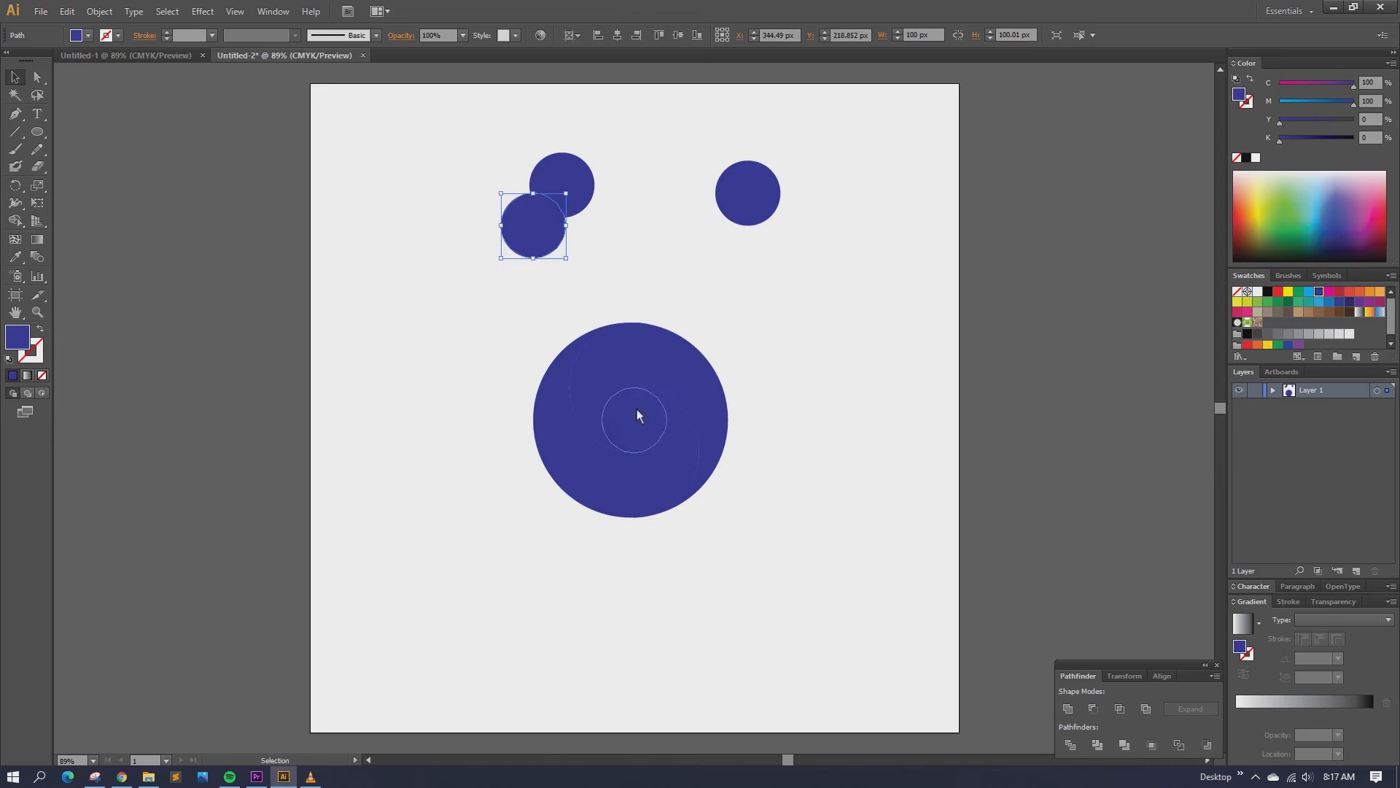
left_click_drag(635, 413, 463, 250)
left_click_drag(392, 133, 829, 264)
key("Delete")
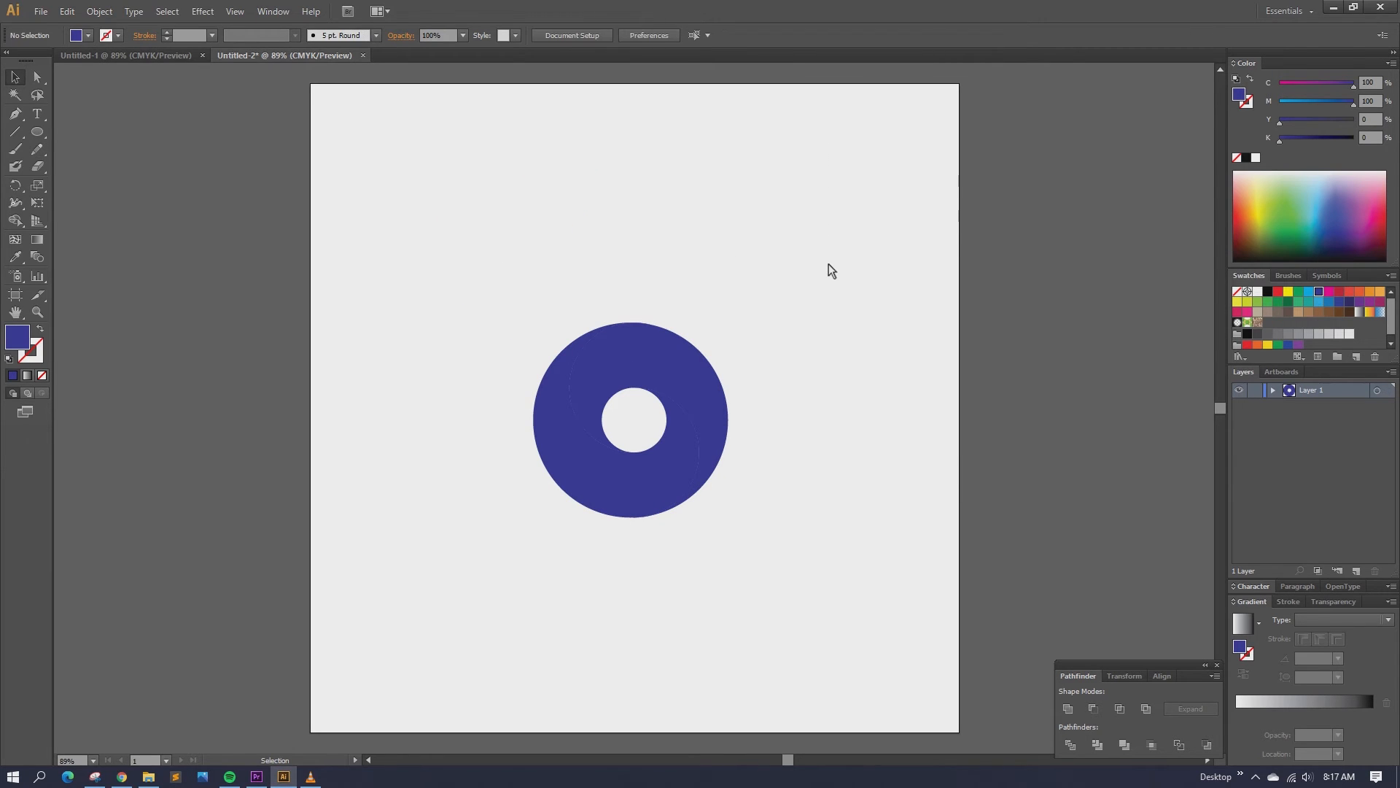
Step: Drag a crescent aside to confirm the halves are separate, undo the move, and select the upper crescent
left_click(658, 356)
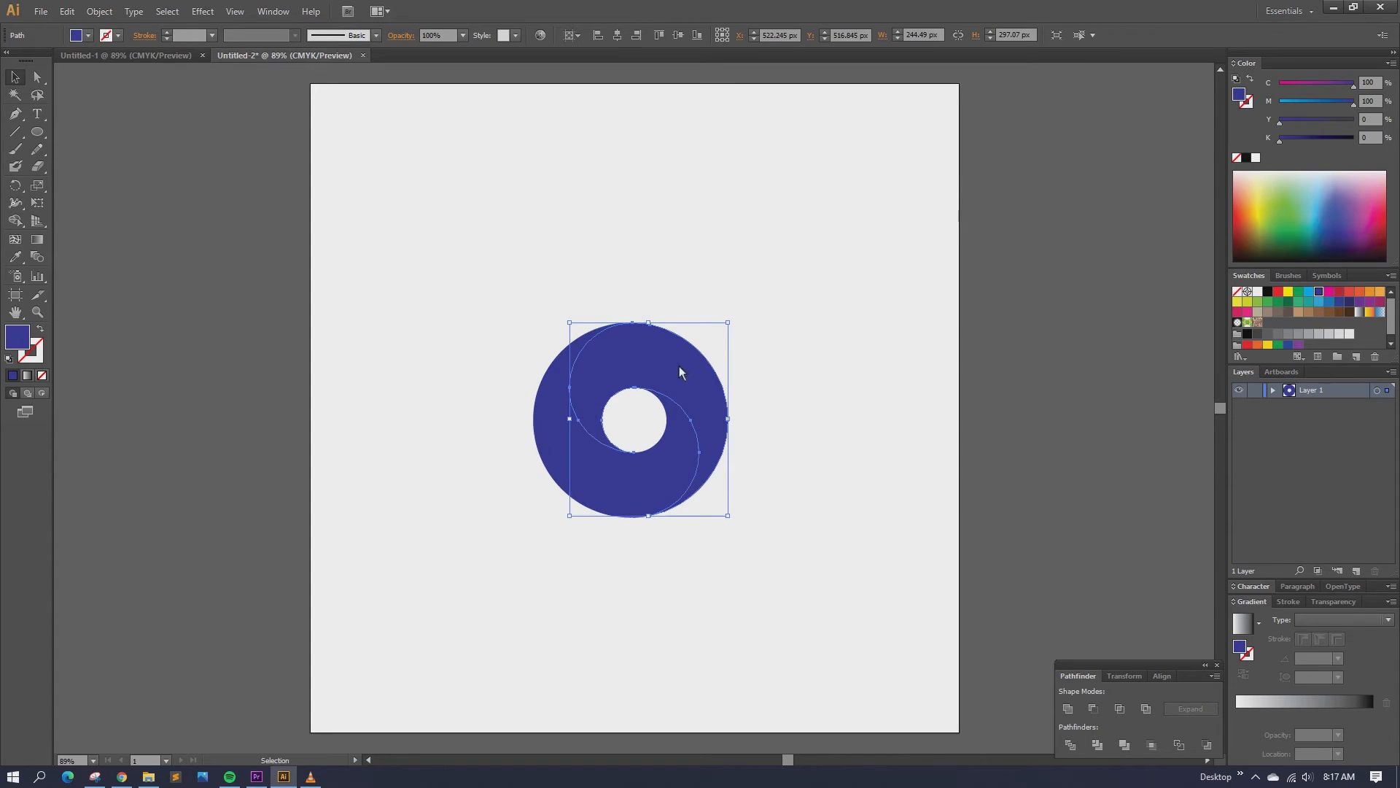
left_click_drag(679, 372, 778, 300)
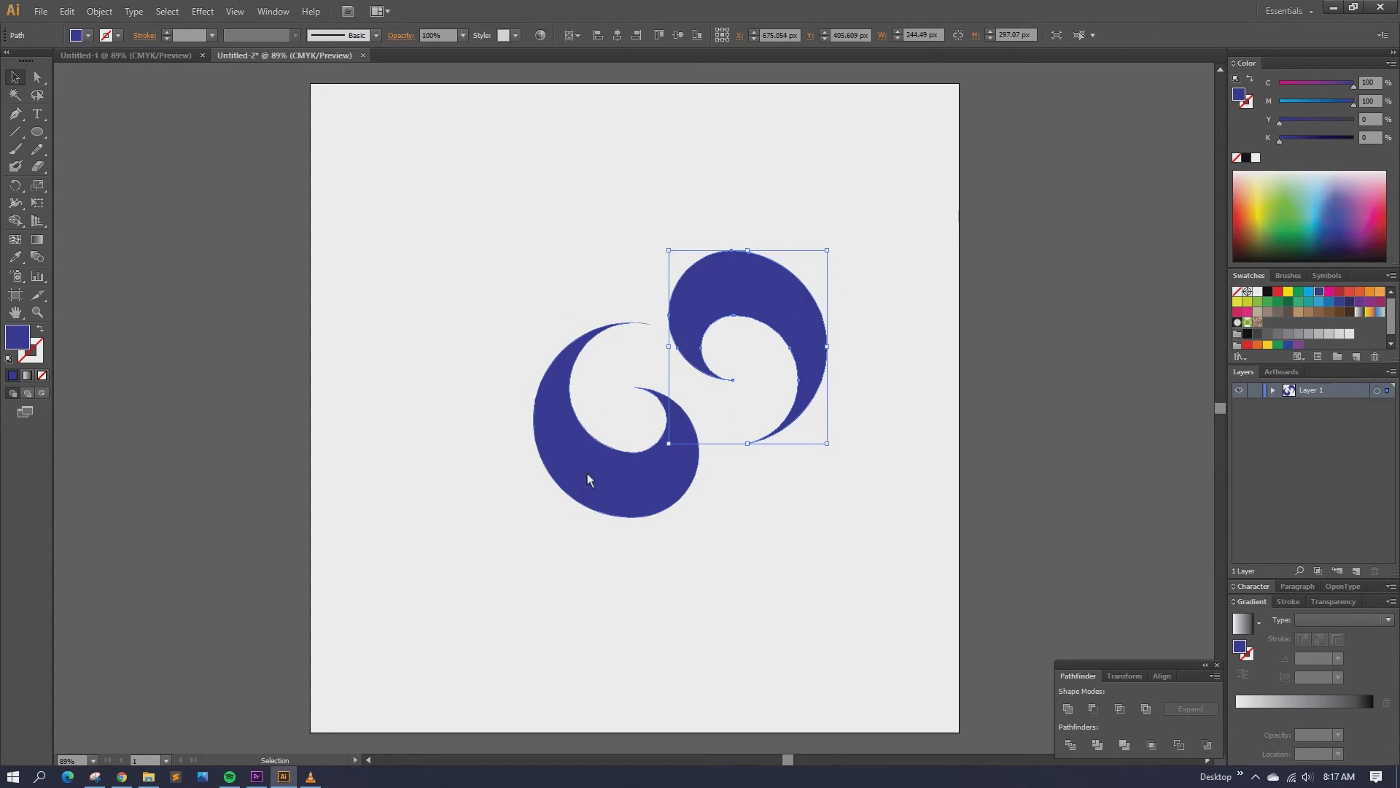
left_click(878, 281)
right_click(866, 260)
left_click(911, 267)
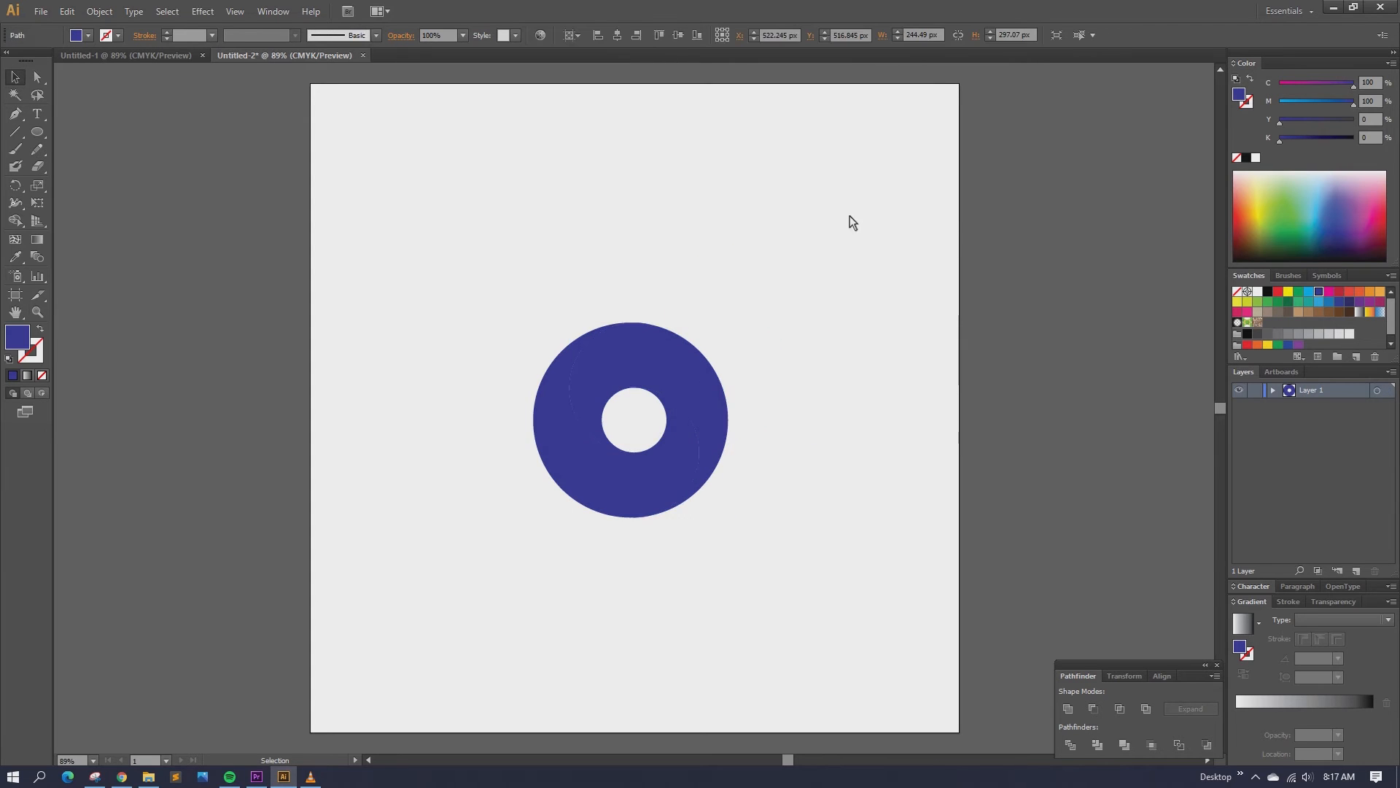
left_click(655, 356)
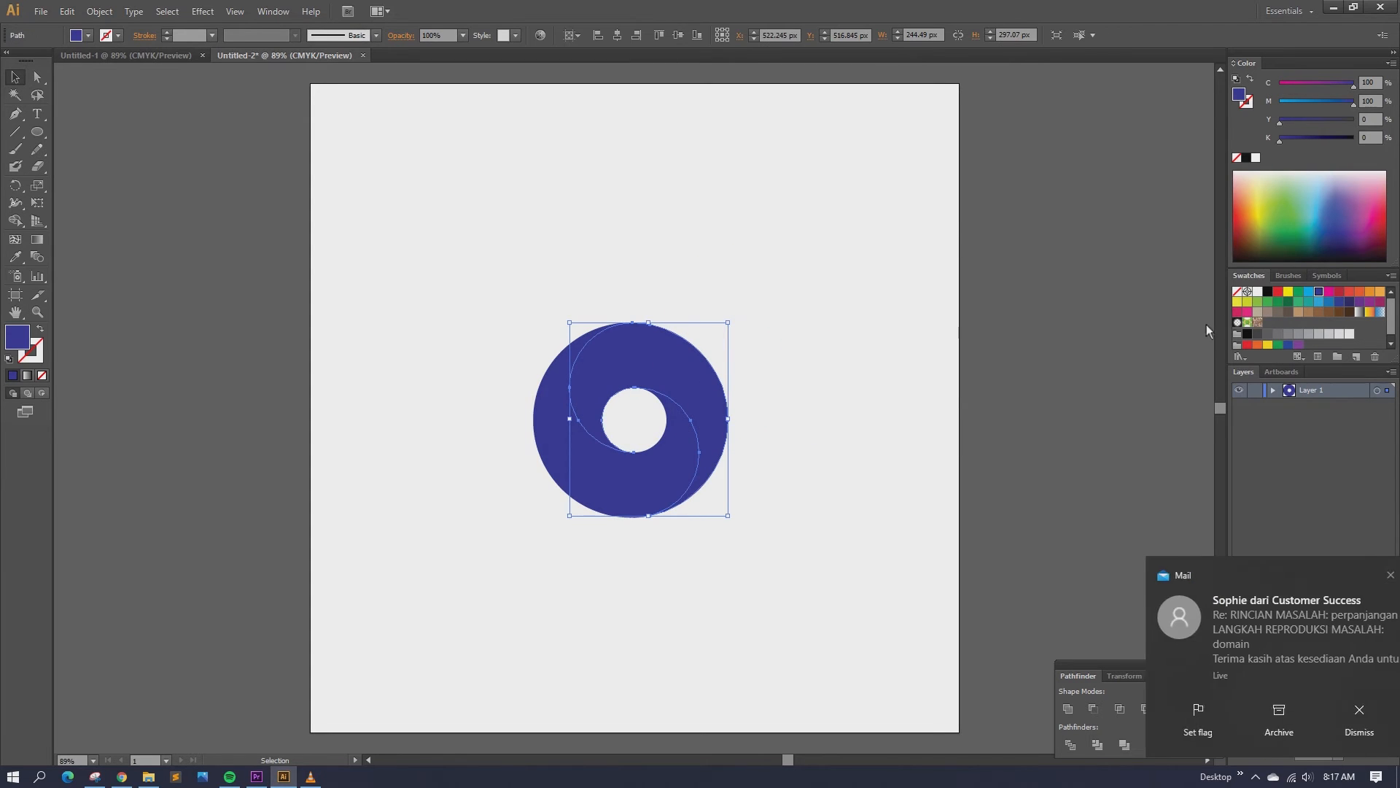
Step: Fill the upper crescent with the default white-to-black gradient
left_click(1359, 312)
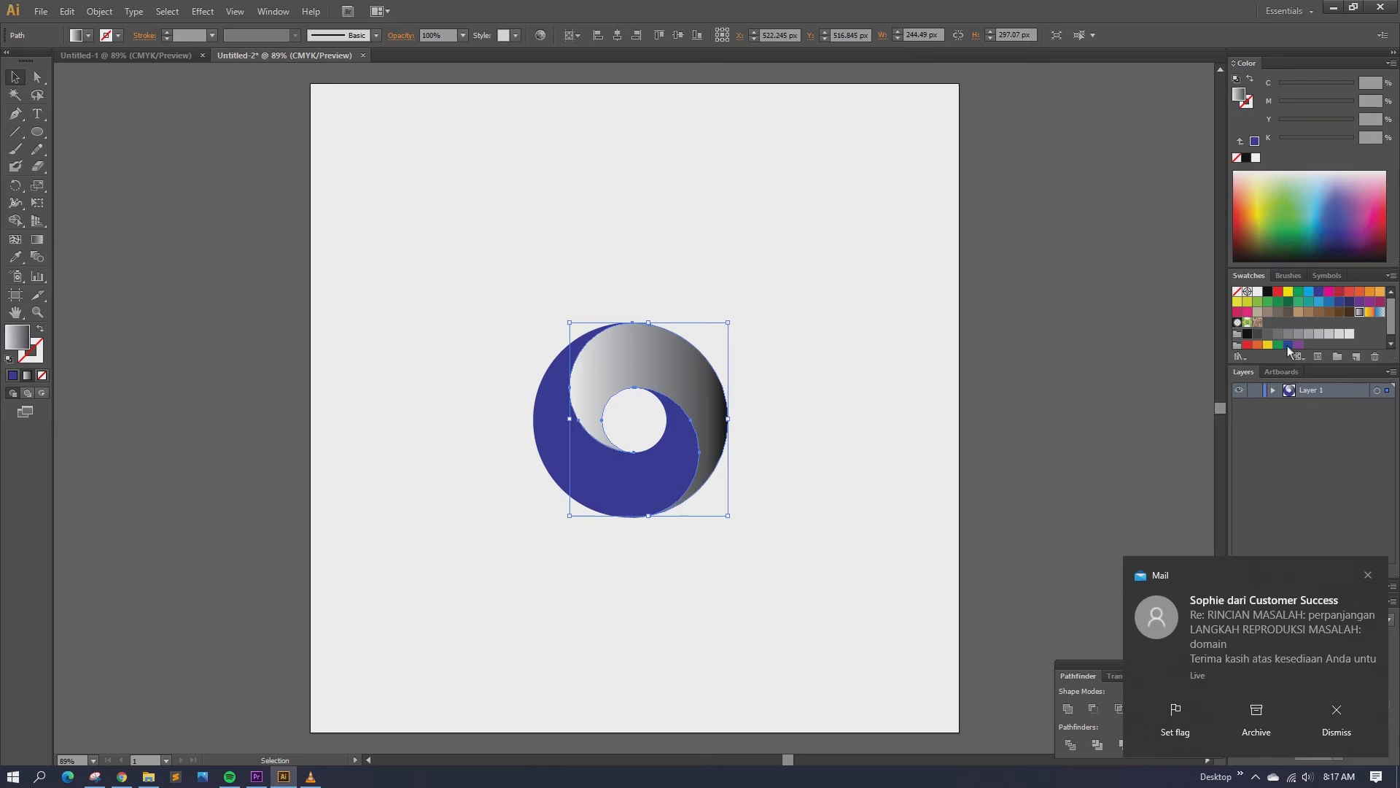
left_click(1367, 575)
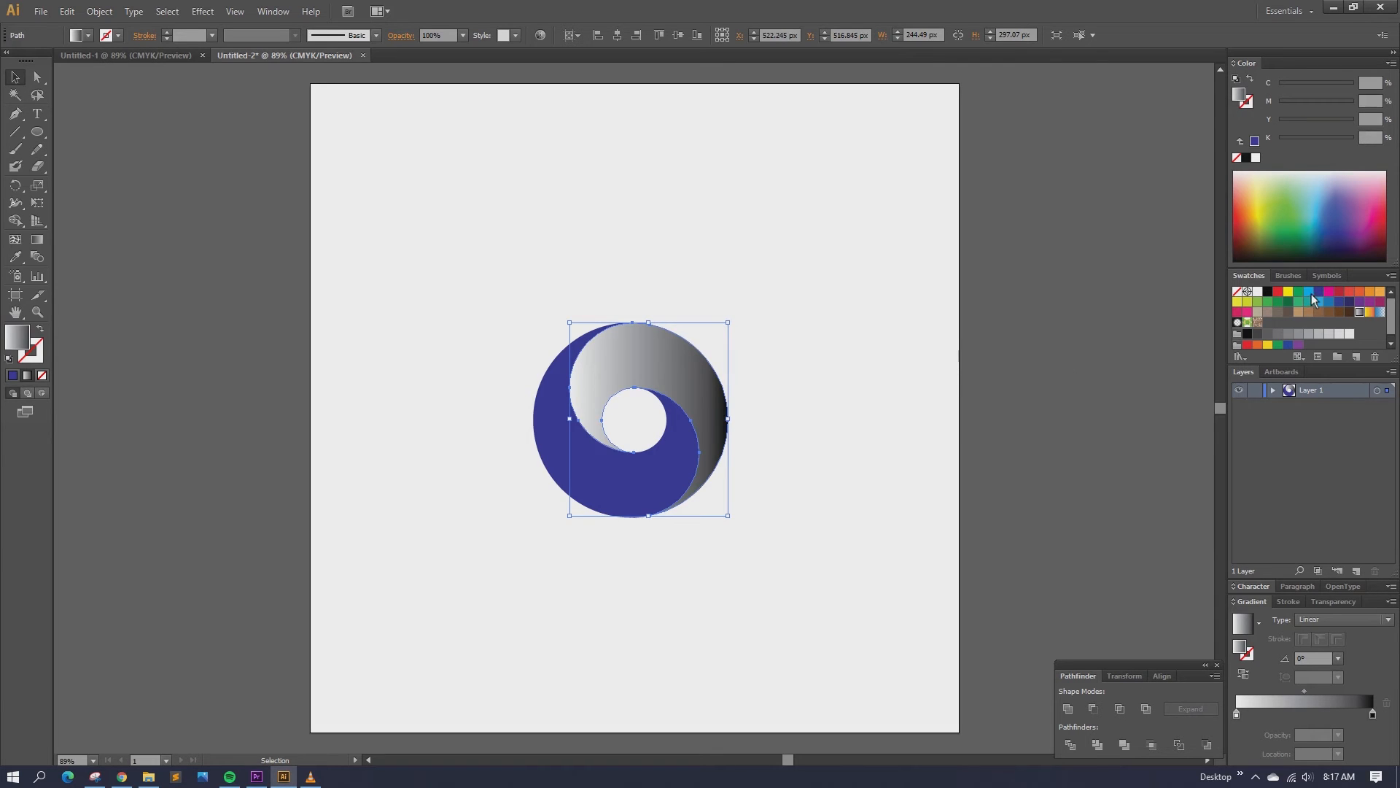
left_click(802, 405)
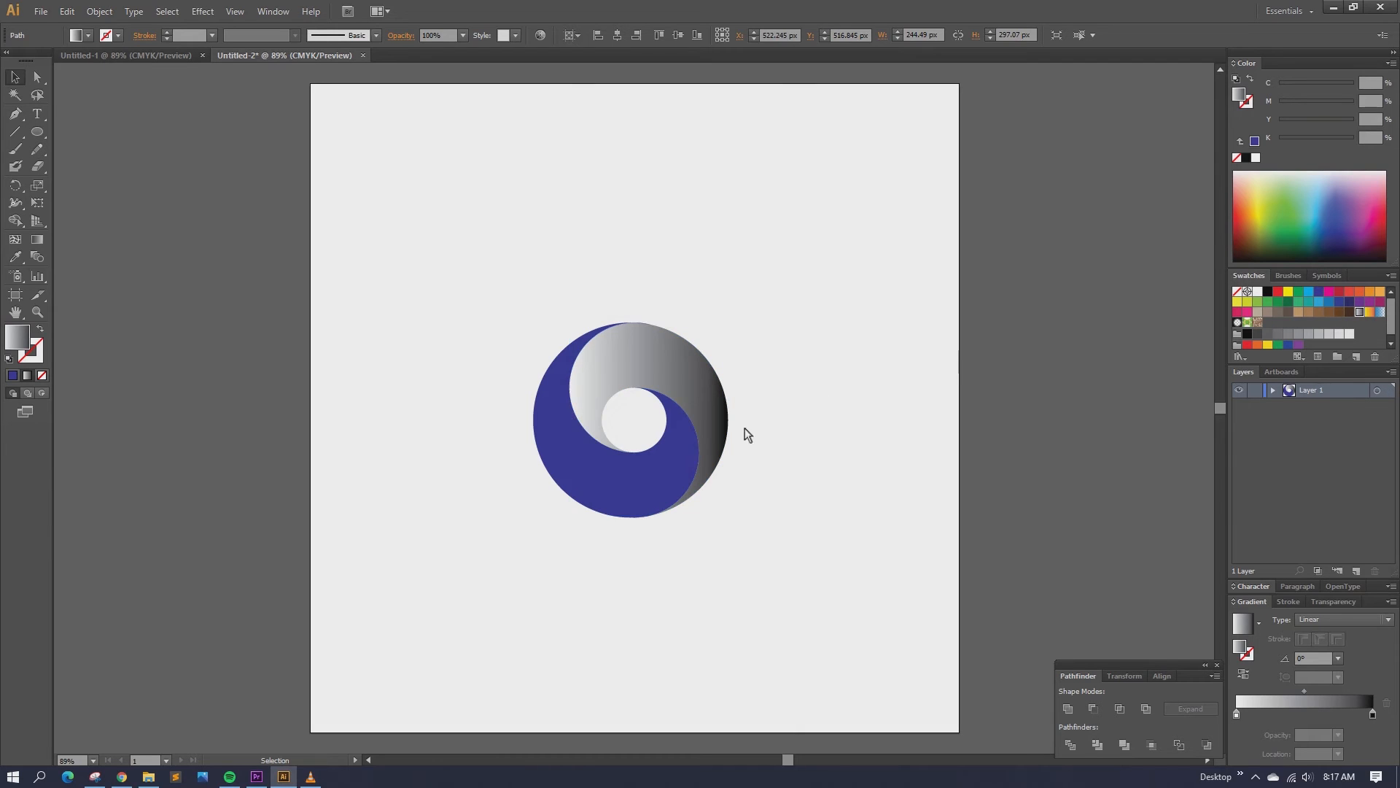
Step: Set the upper crescent's gradient stops to bright cyan on the left and dark blue on the right
left_click(625, 476)
left_click(664, 373)
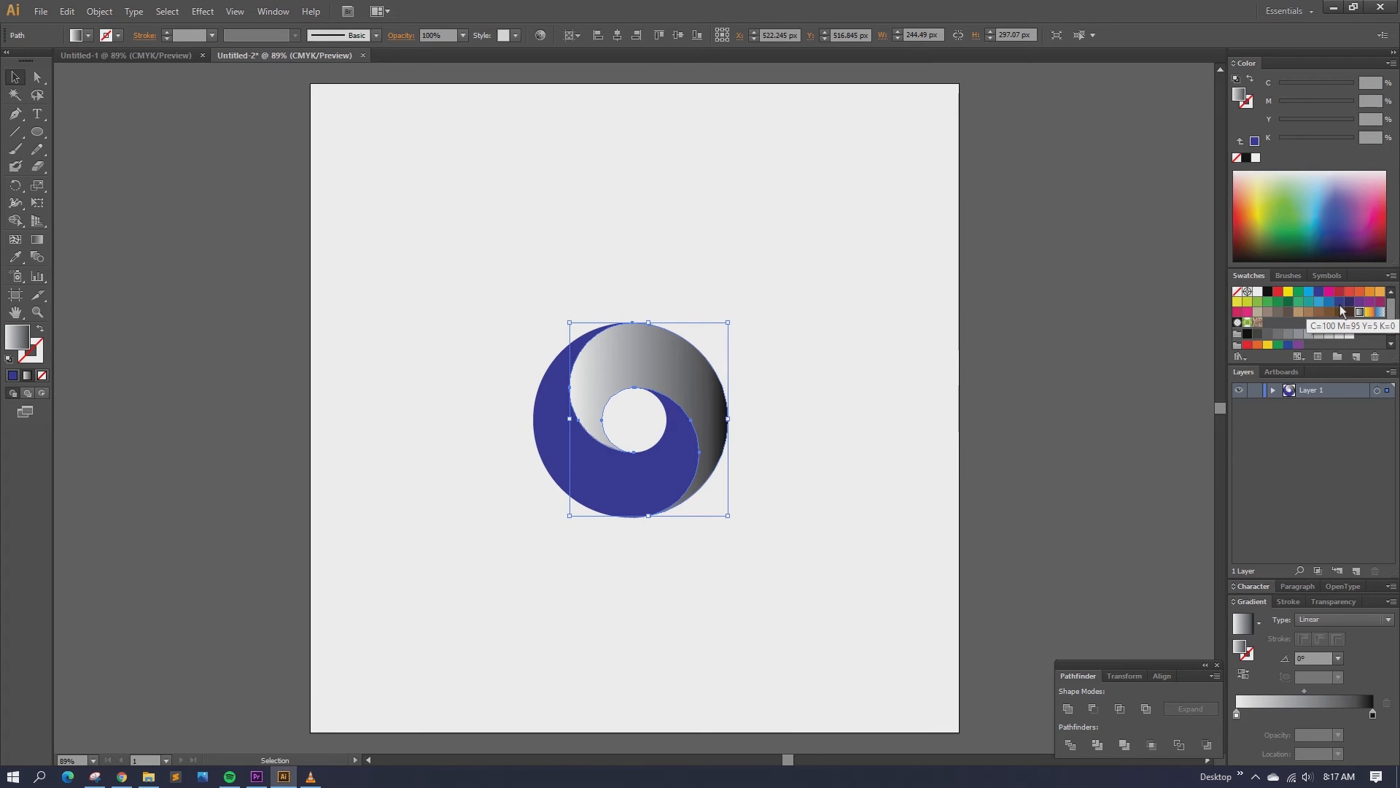
left_click_drag(1341, 309, 1373, 717)
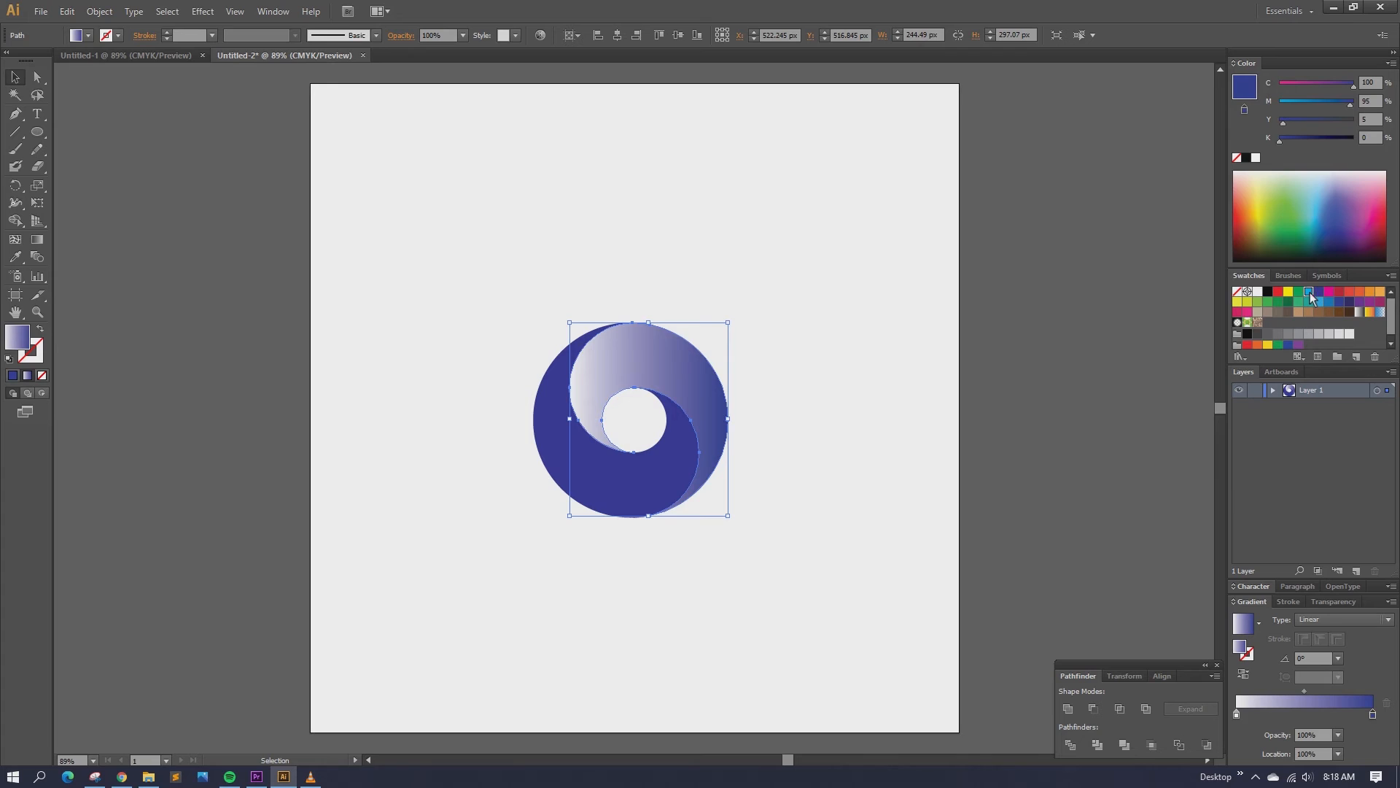
left_click_drag(1309, 291, 1236, 716)
left_click(787, 326)
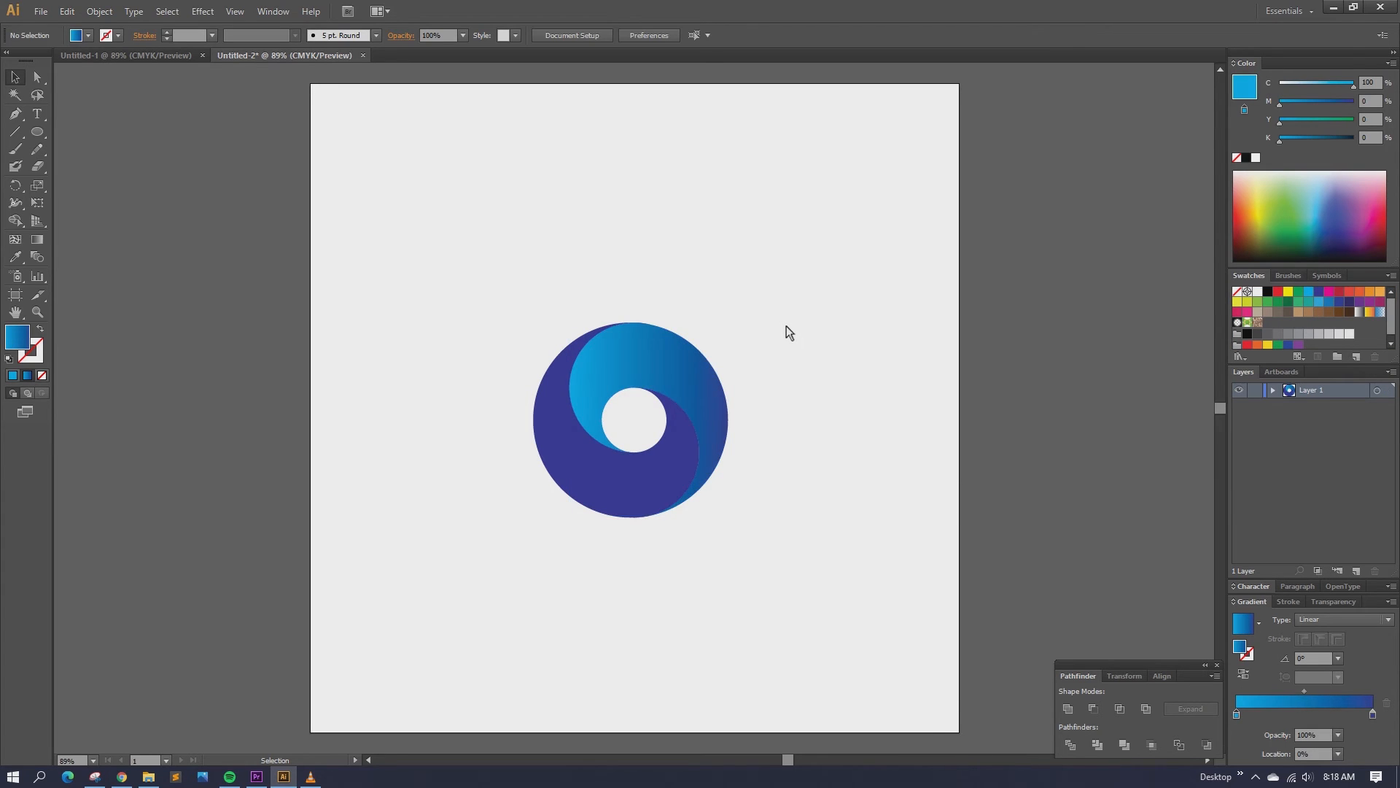
Step: Copy the upper crescent's blue gradient onto the lower crescent with the Eyedropper
left_click(628, 487)
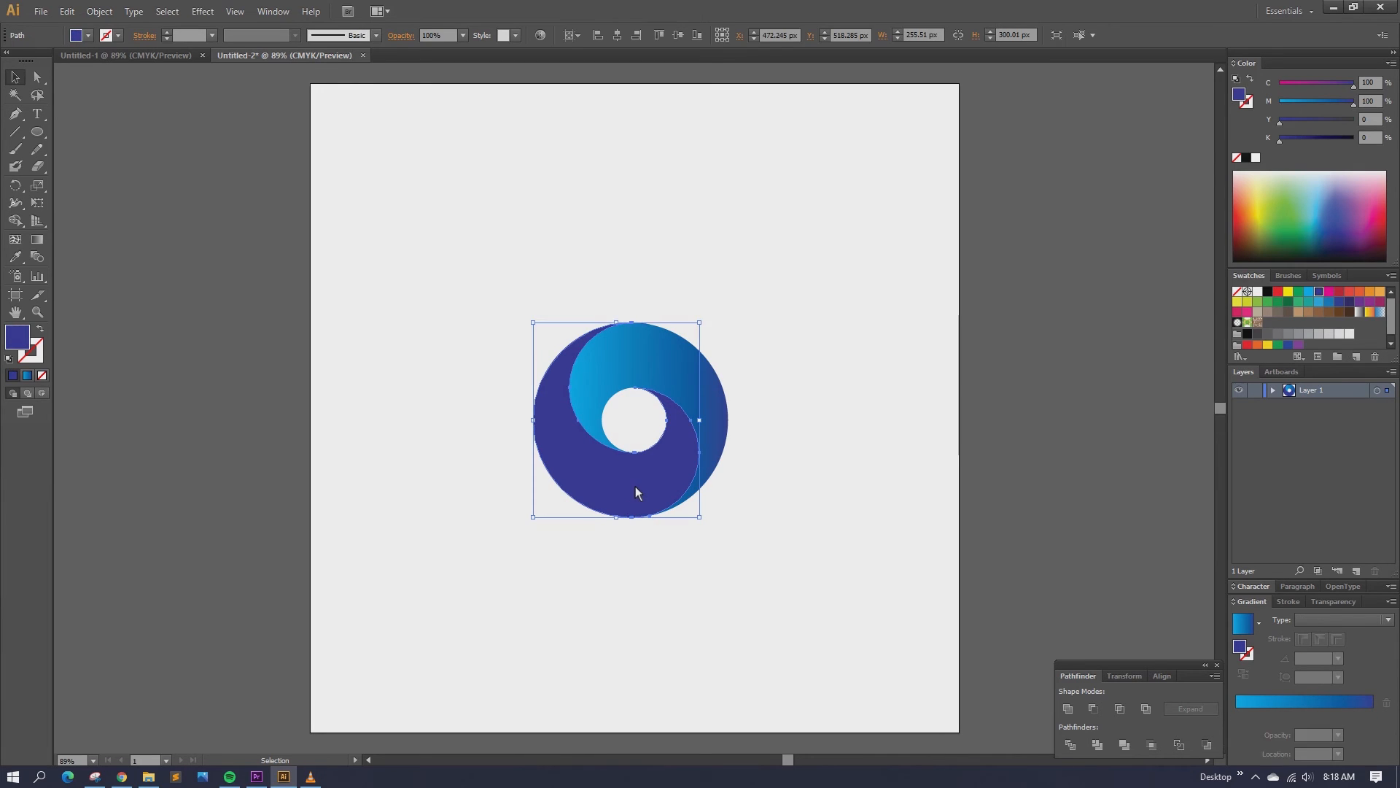
left_click(15, 257)
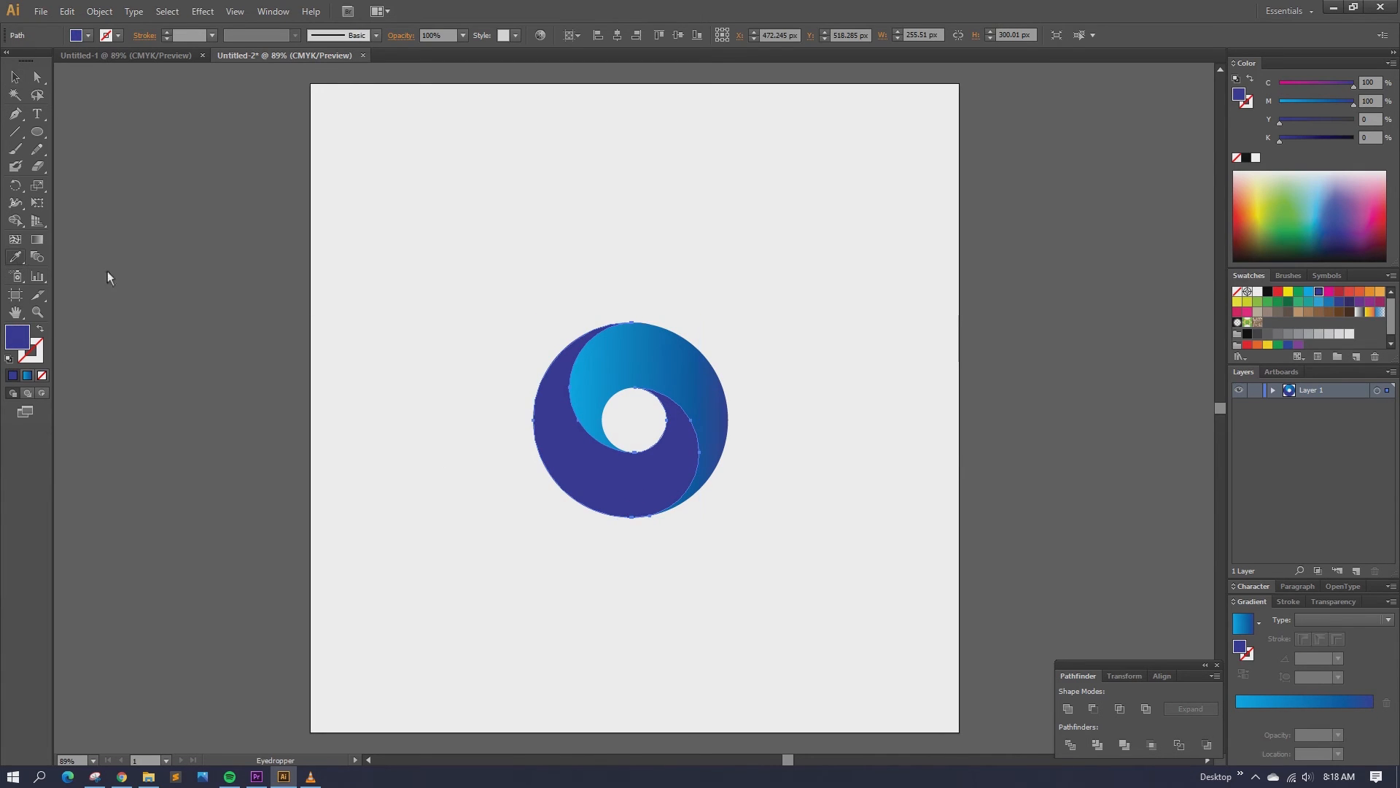
left_click(689, 350)
key("v")
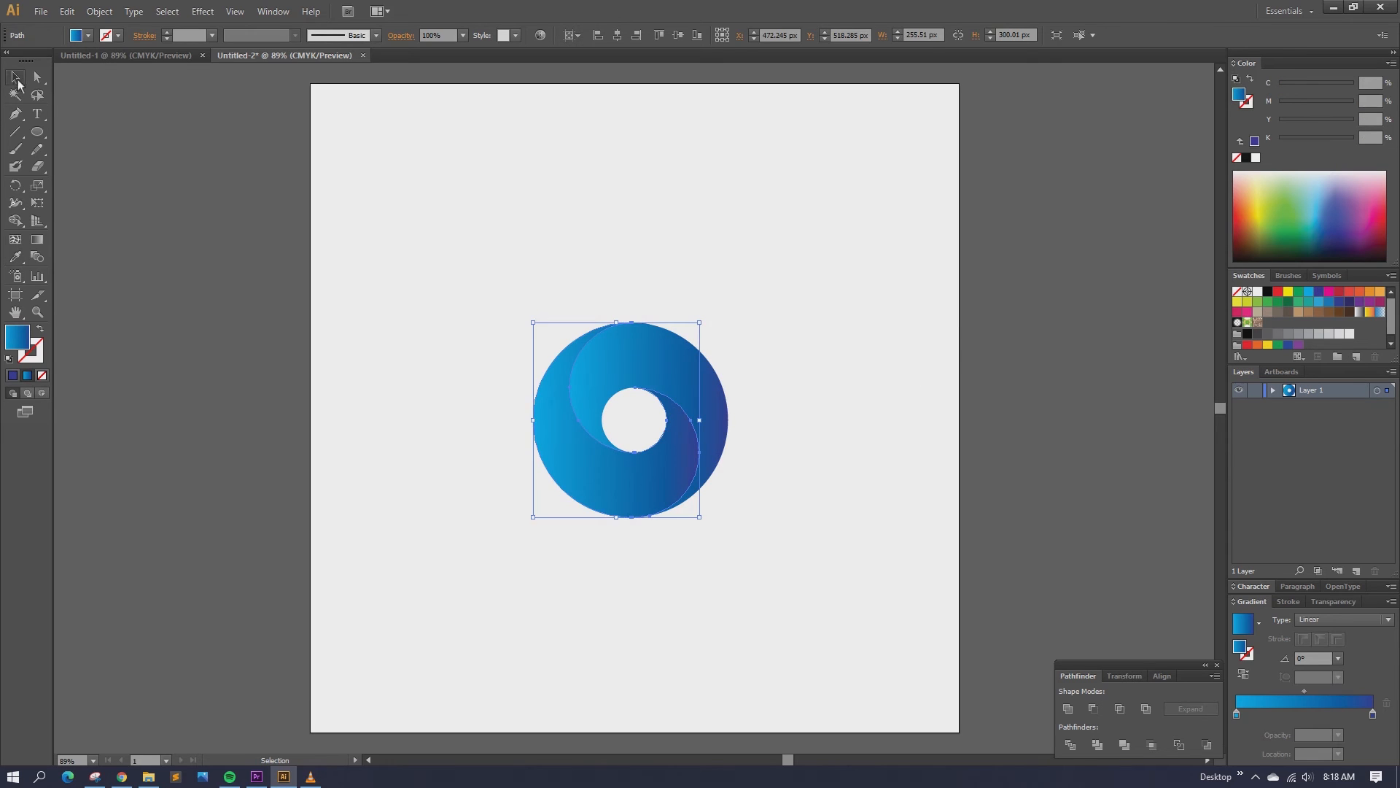
left_click(647, 185)
Step: Set the lower crescent's gradient stops to light green on the left and dark green on the right
left_click(619, 490)
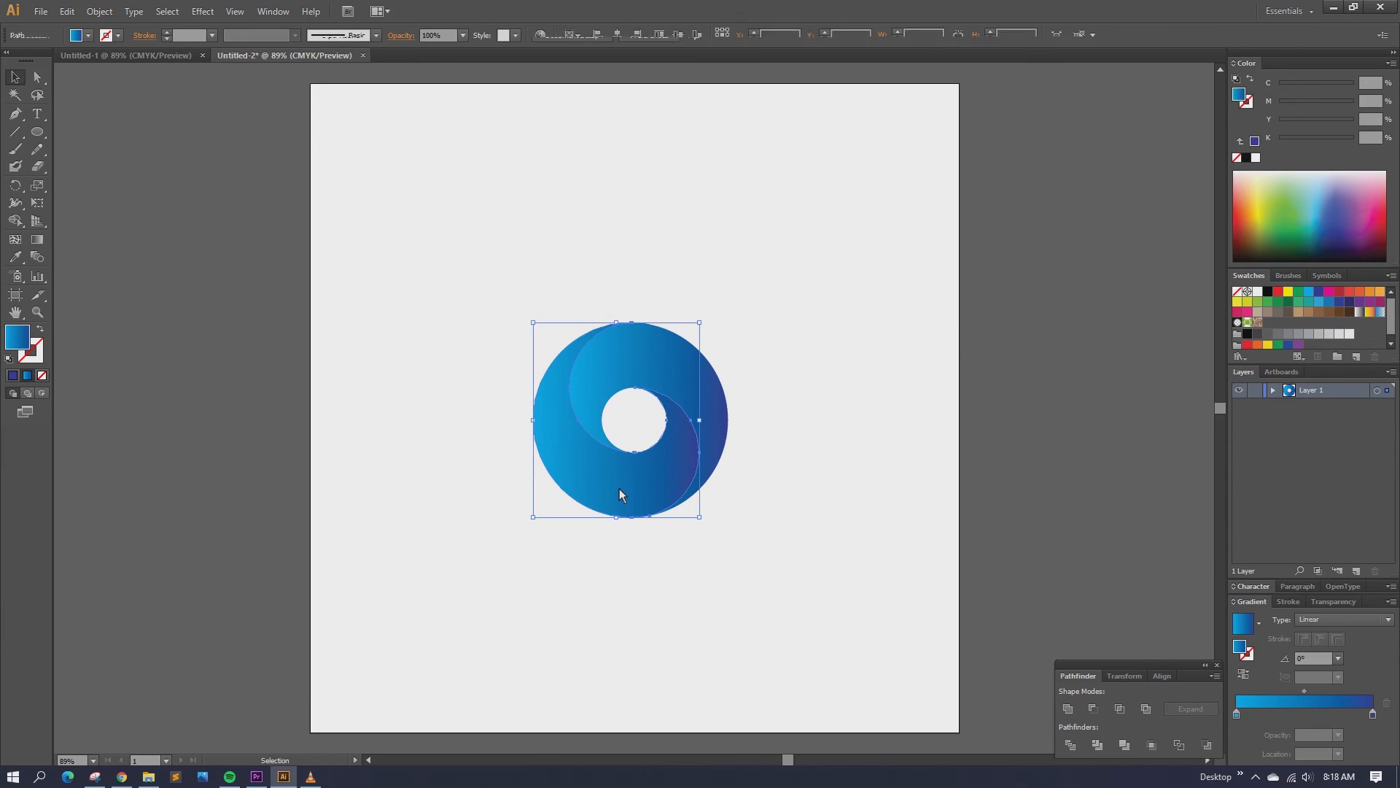
left_click(1288, 303)
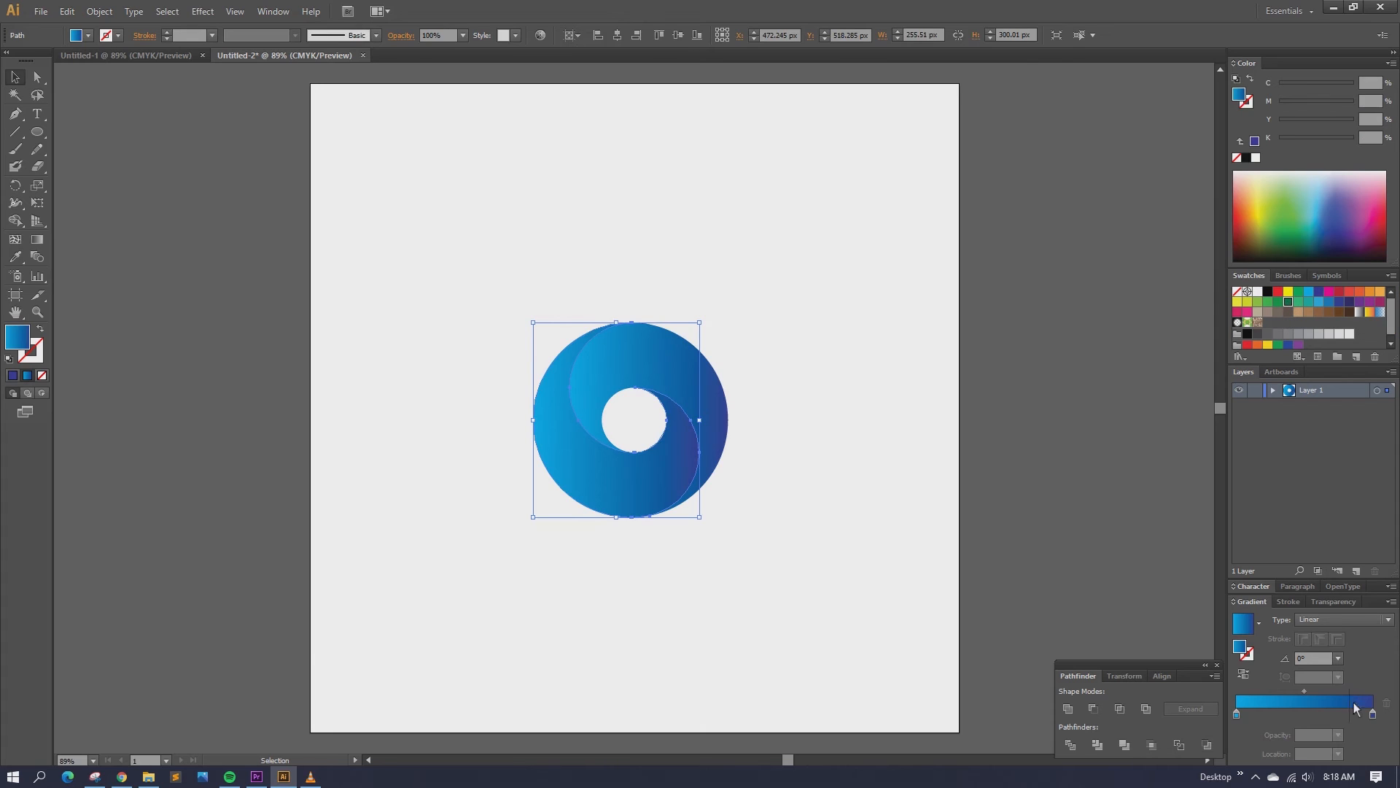
left_click(1374, 715)
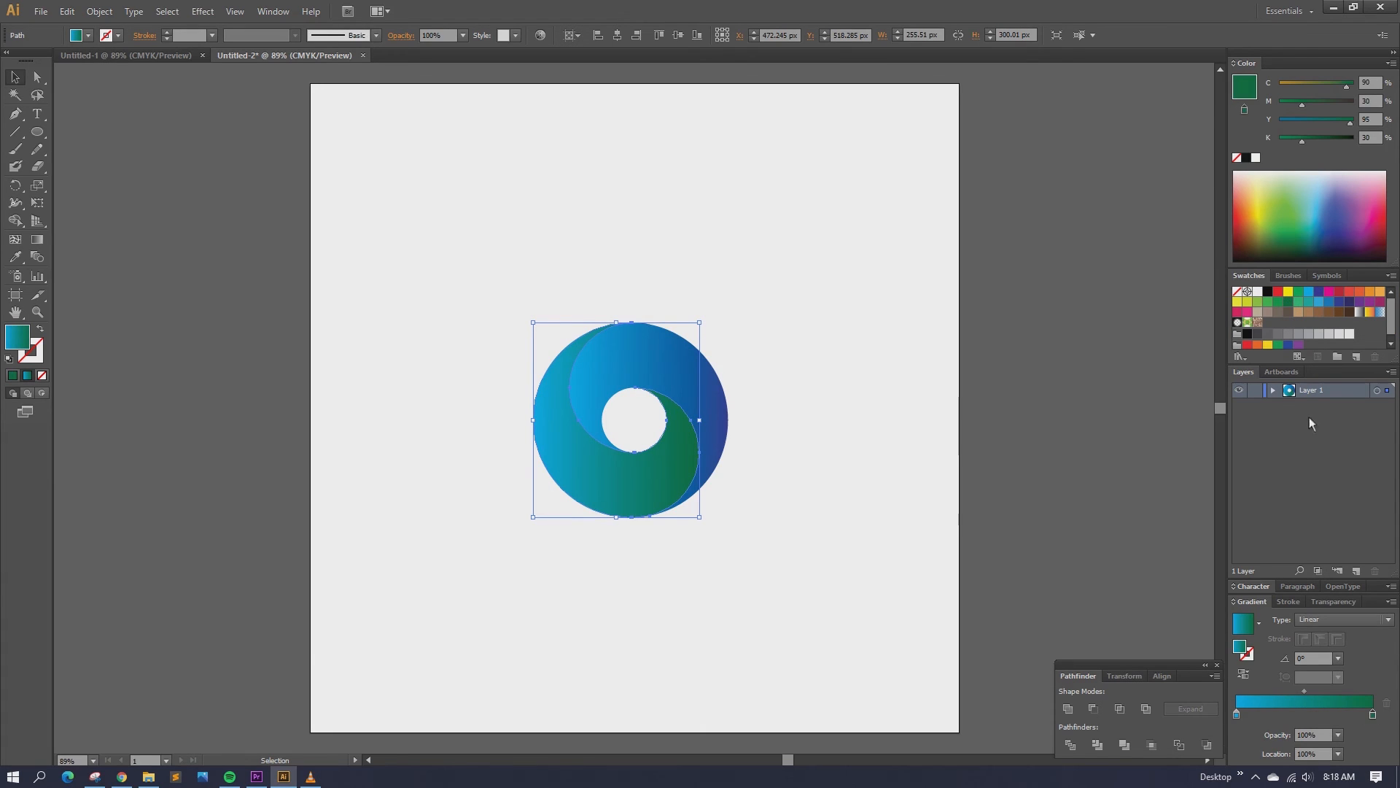
left_click(1258, 302)
left_click(1237, 716)
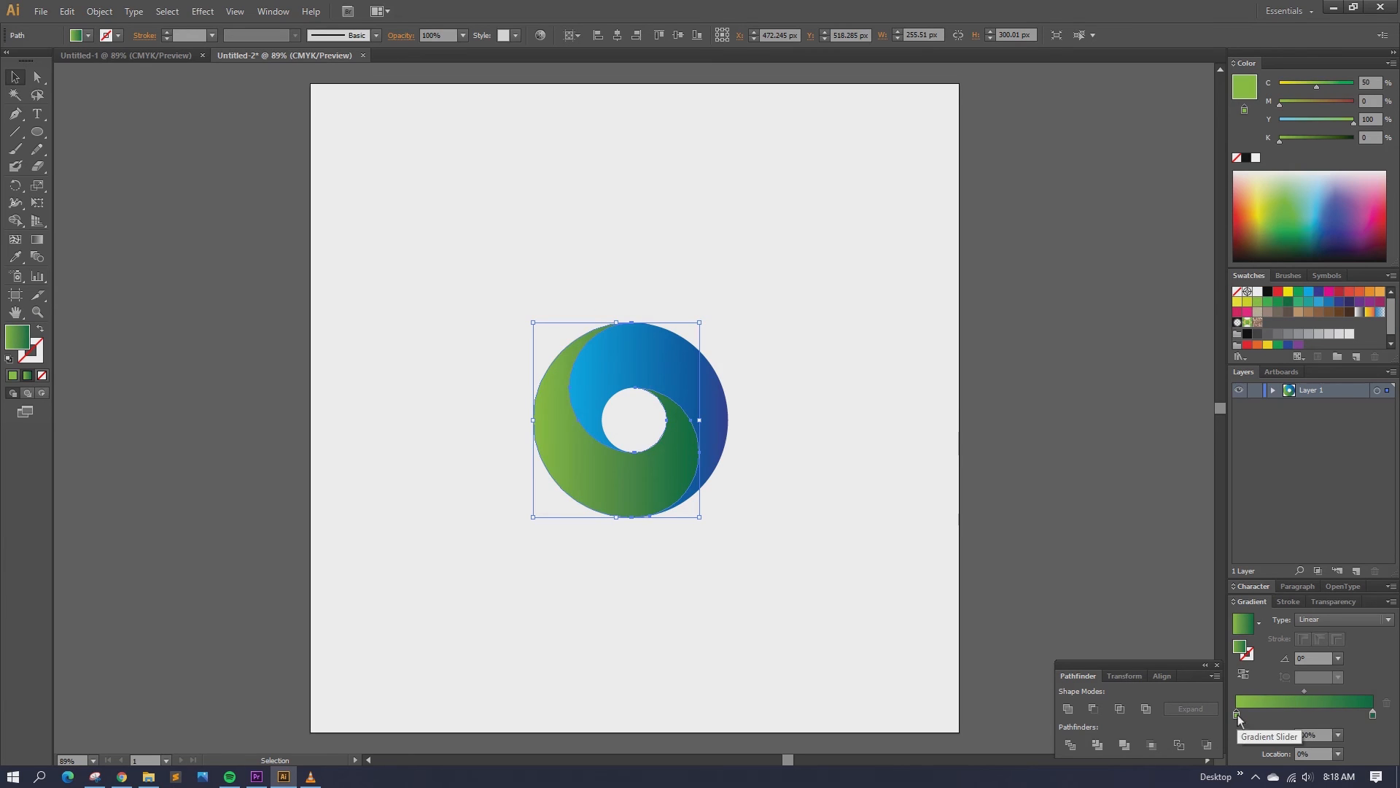
left_click(798, 304)
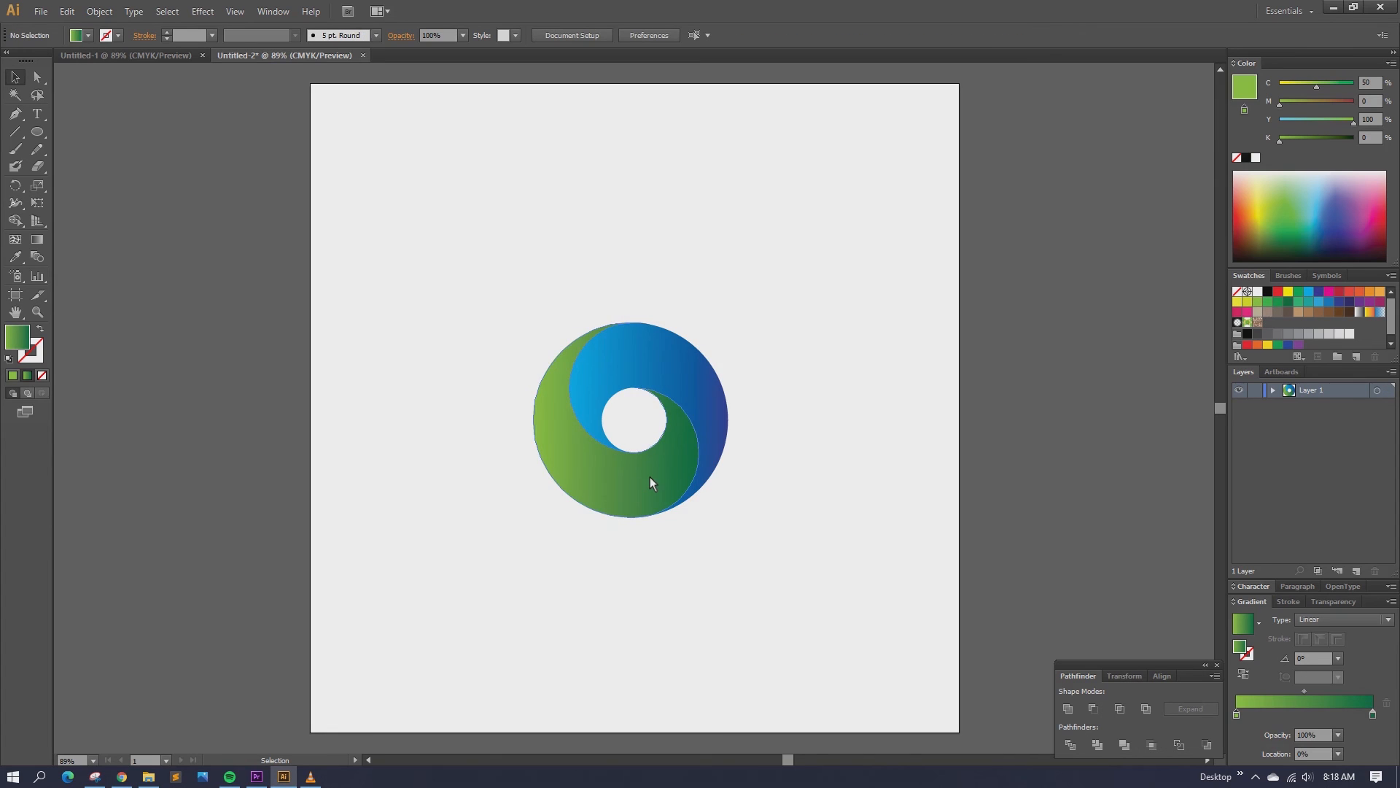
Step: Swap the blue gradient's stops so the gradient runs in reverse
left_click(680, 369)
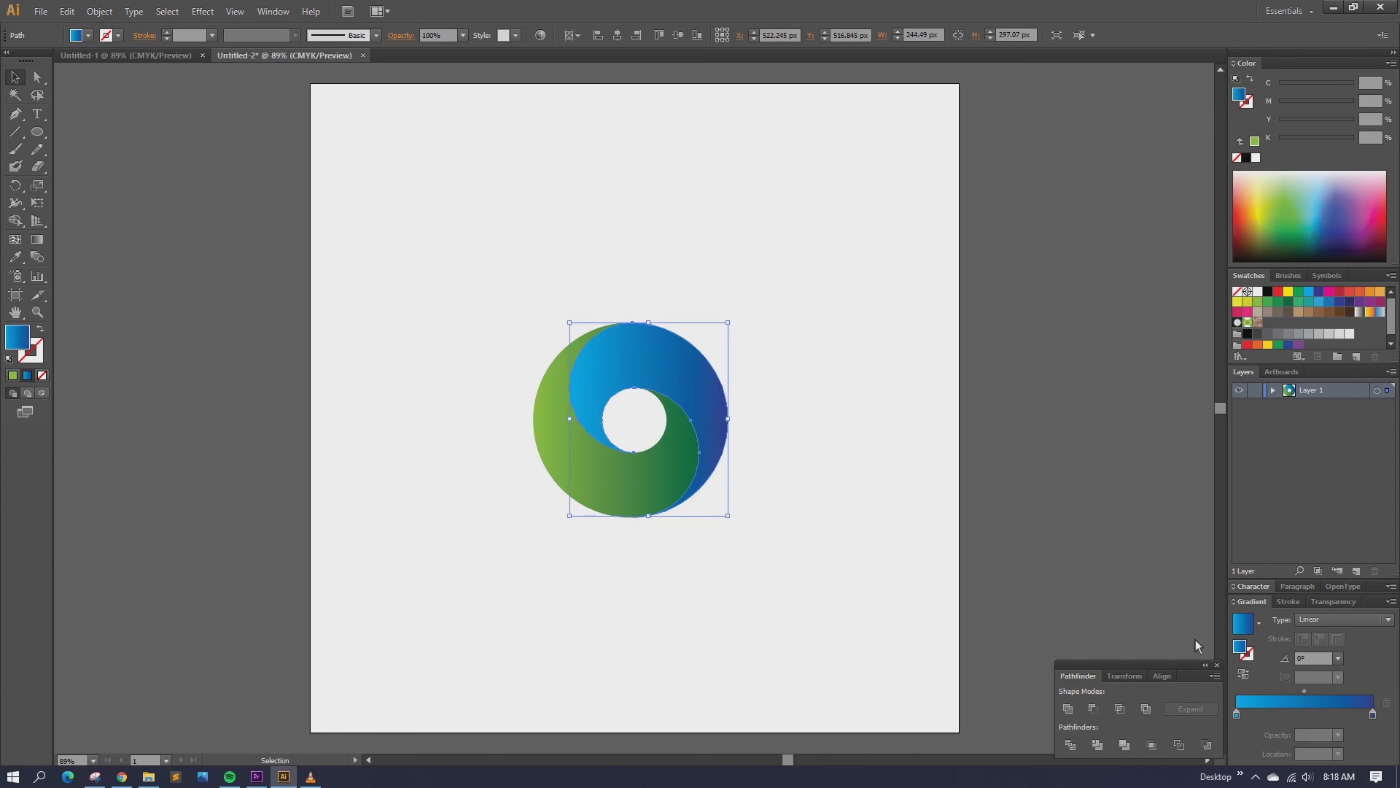
mouse_move(1237, 715)
left_mouse_down()
mouse_move(1339, 715)
mouse_move(1224, 725)
left_mouse_up()
left_click_drag(1339, 716, 1390, 718)
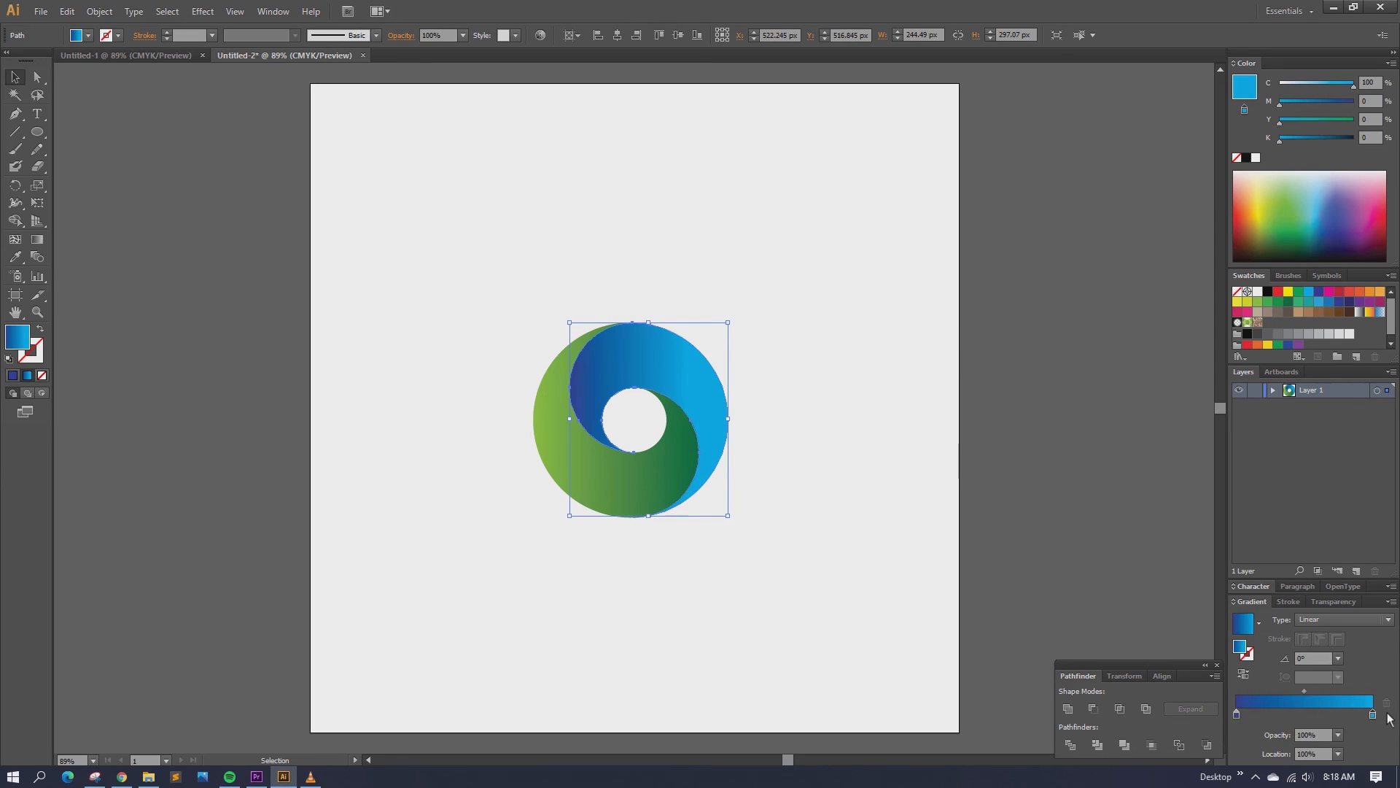
left_click(832, 413)
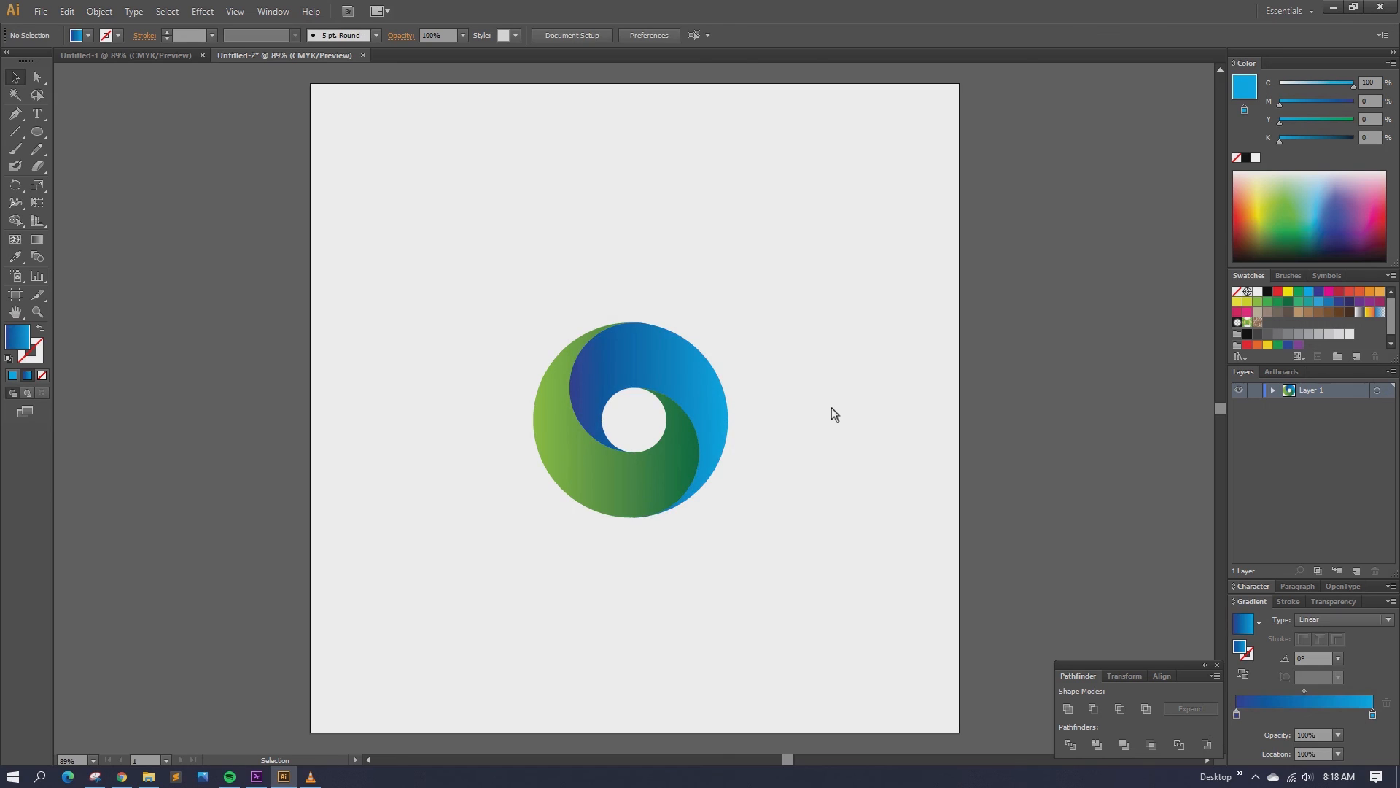
Step: Darken the dark blue stop of the blue gradient by raising its K value
left_click(668, 365)
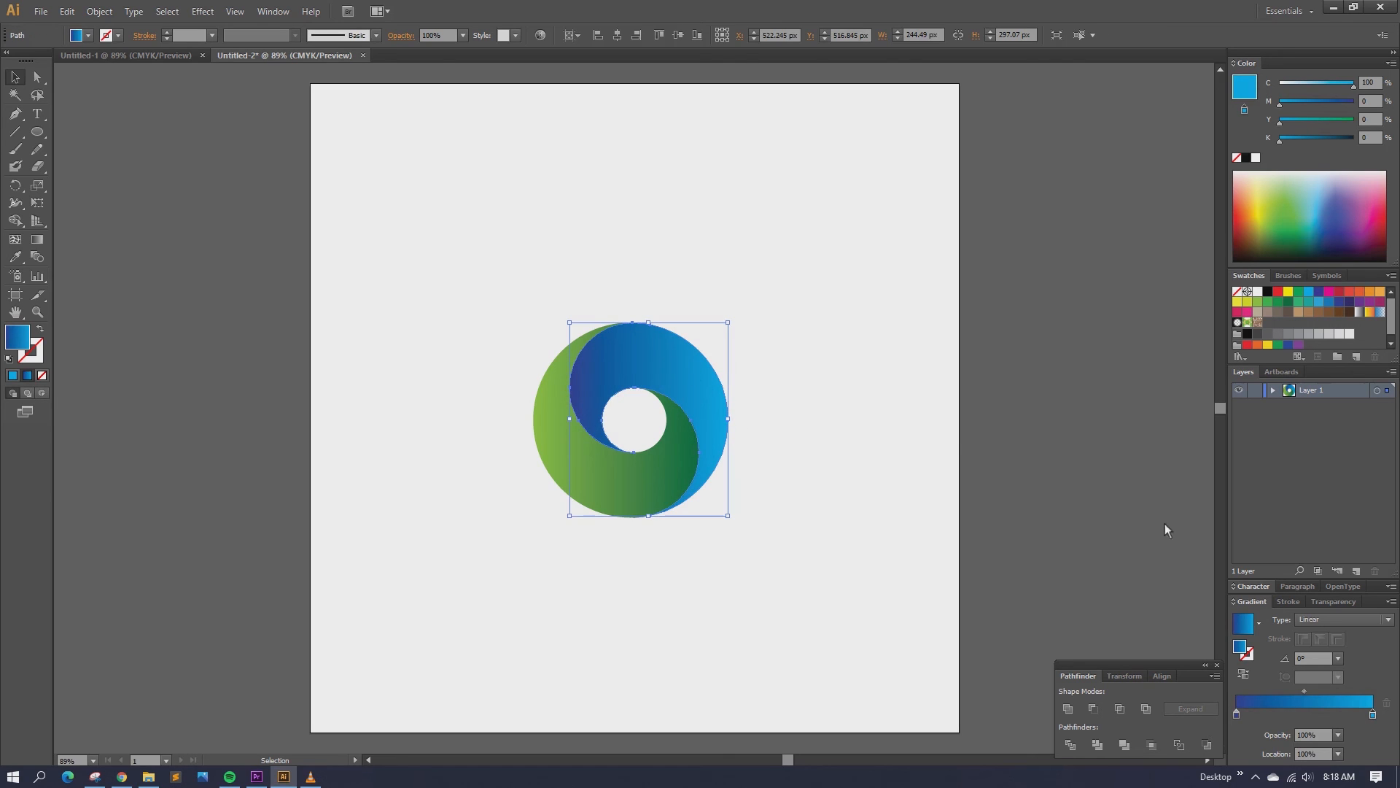
double_click(1238, 715)
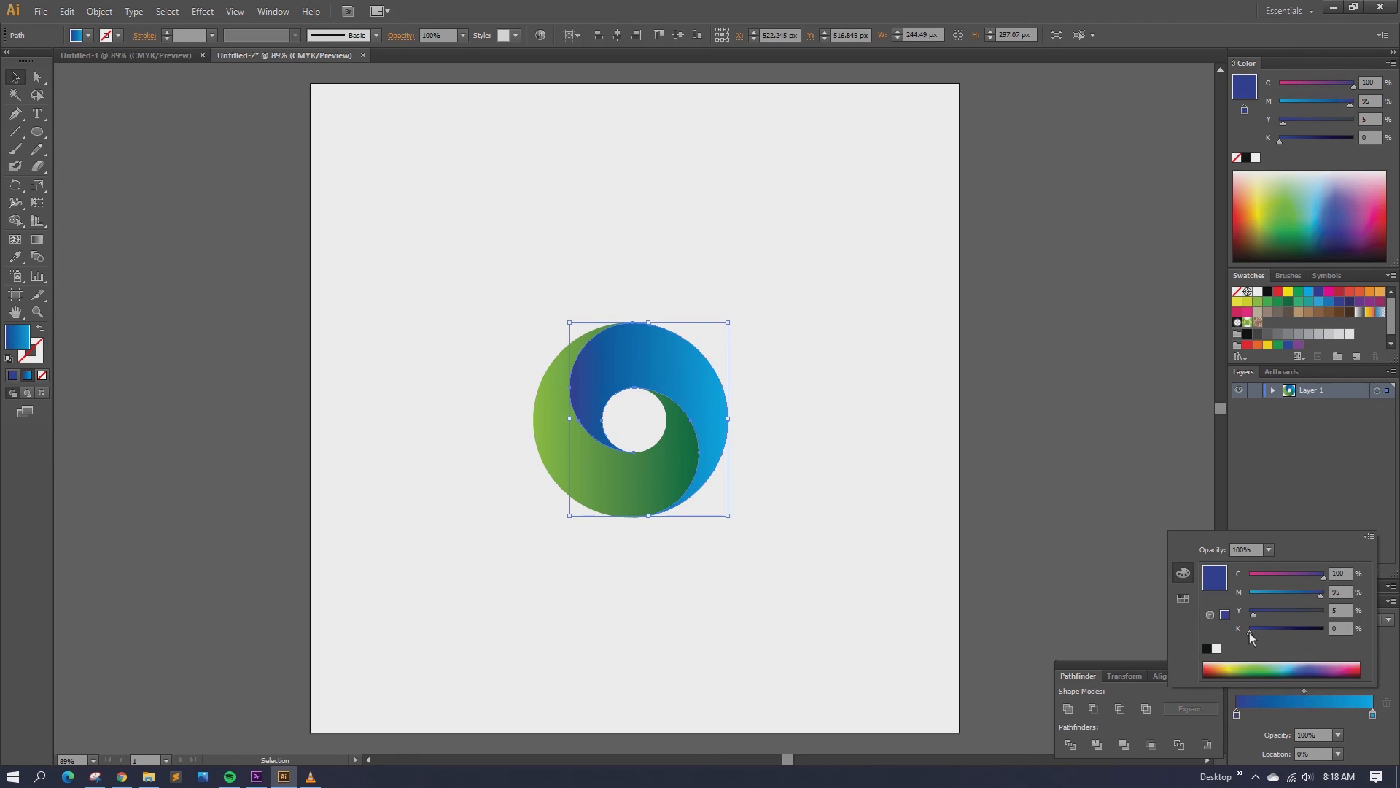
left_click_drag(1250, 631, 1268, 632)
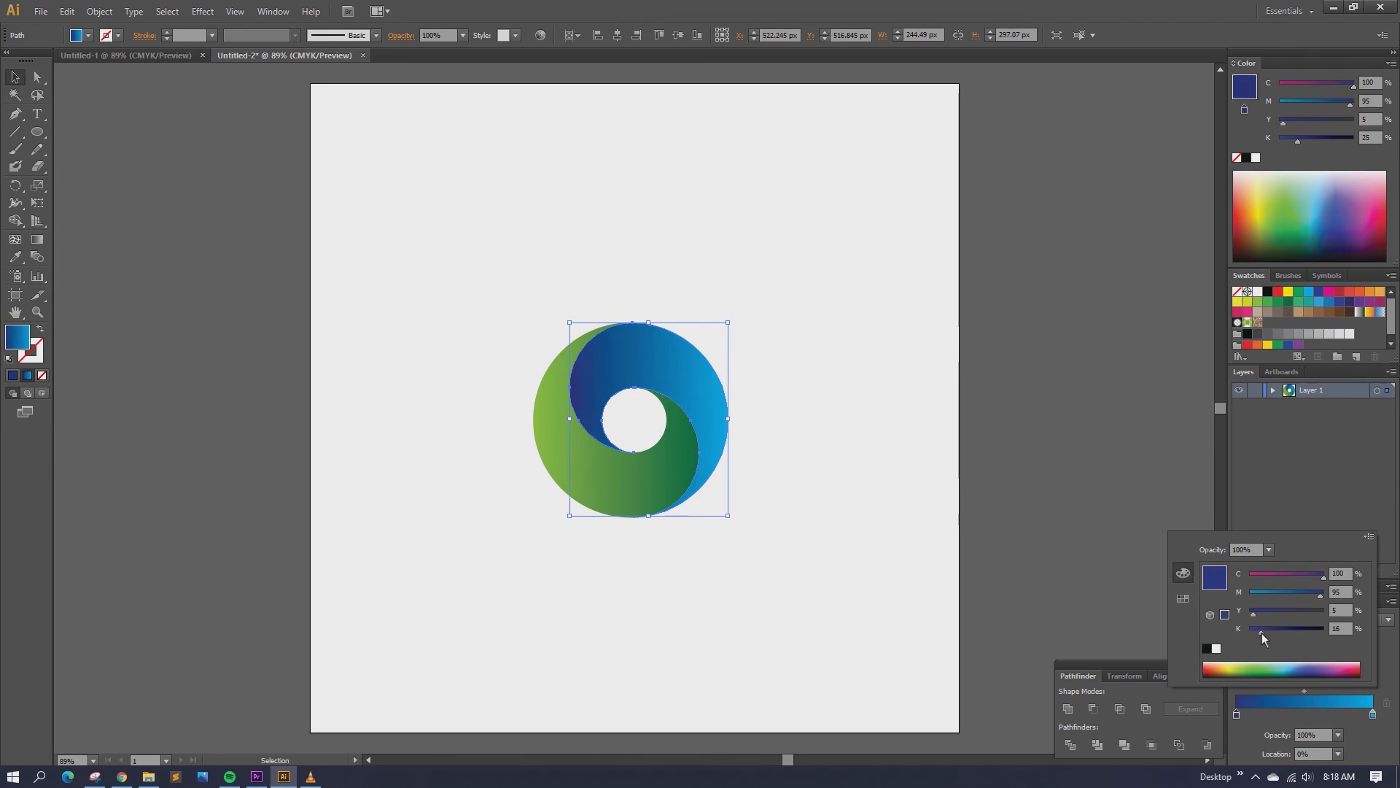
left_click(839, 414)
left_click(759, 438)
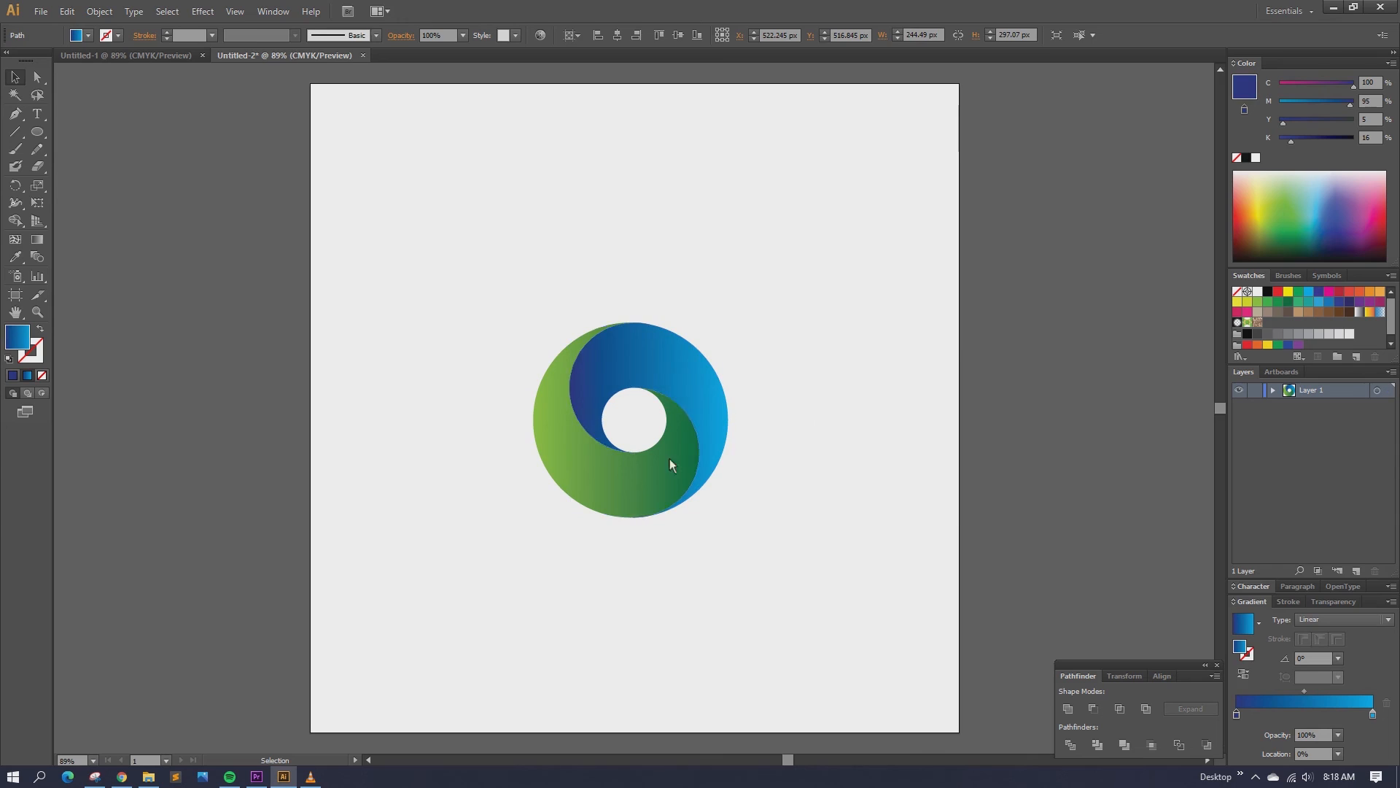
Step: Darken the dark green stop of the green gradient by raising its K value
left_click(647, 474)
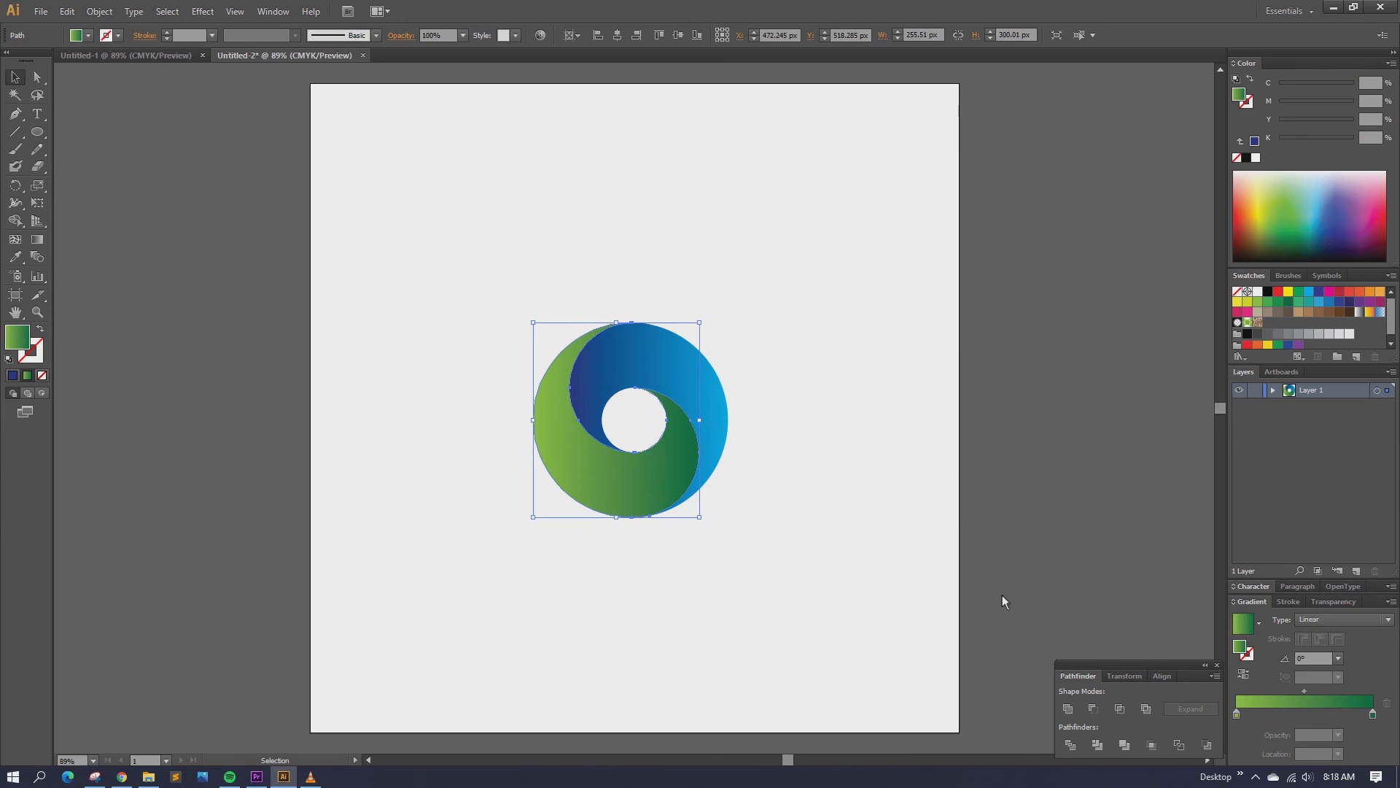
left_click(1373, 714)
double_click(1373, 715)
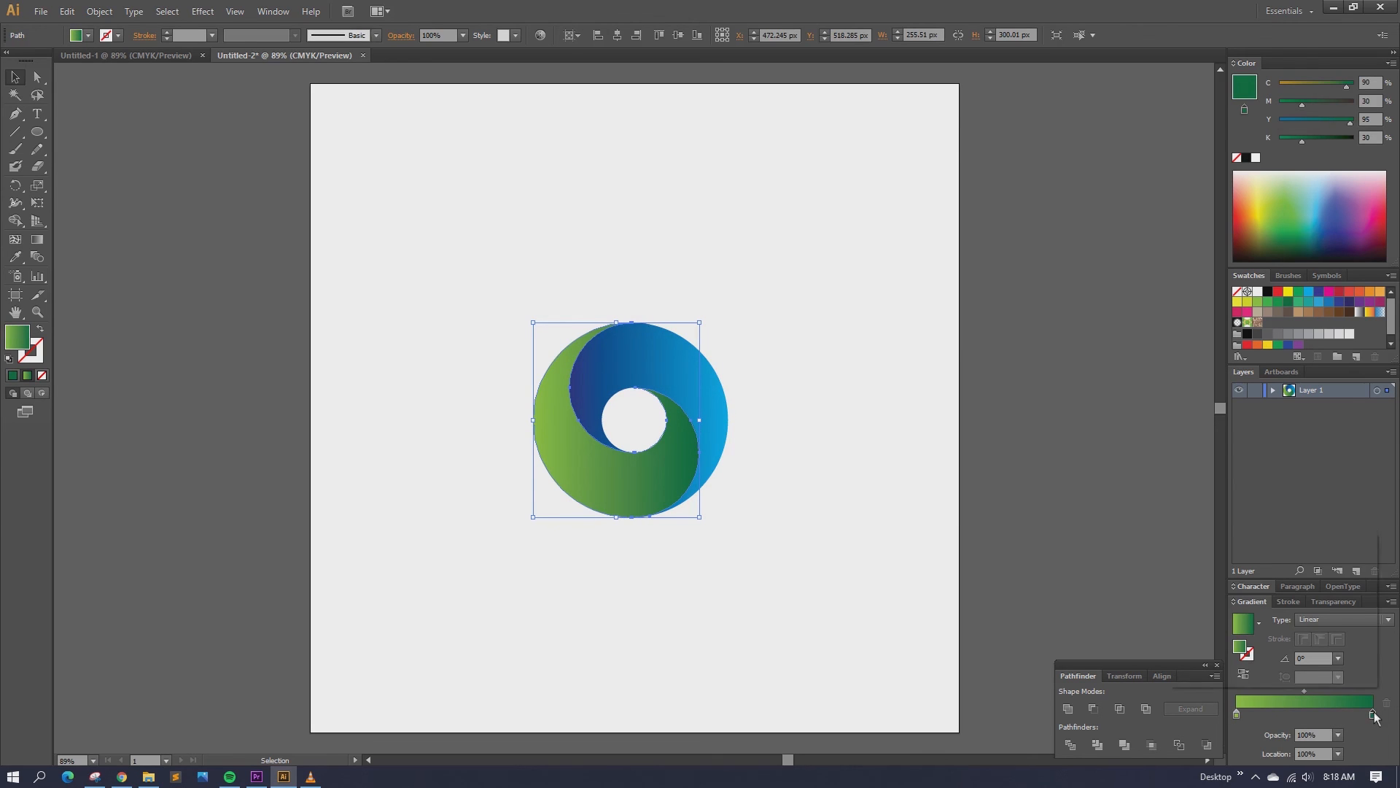
left_click_drag(1272, 632, 1290, 630)
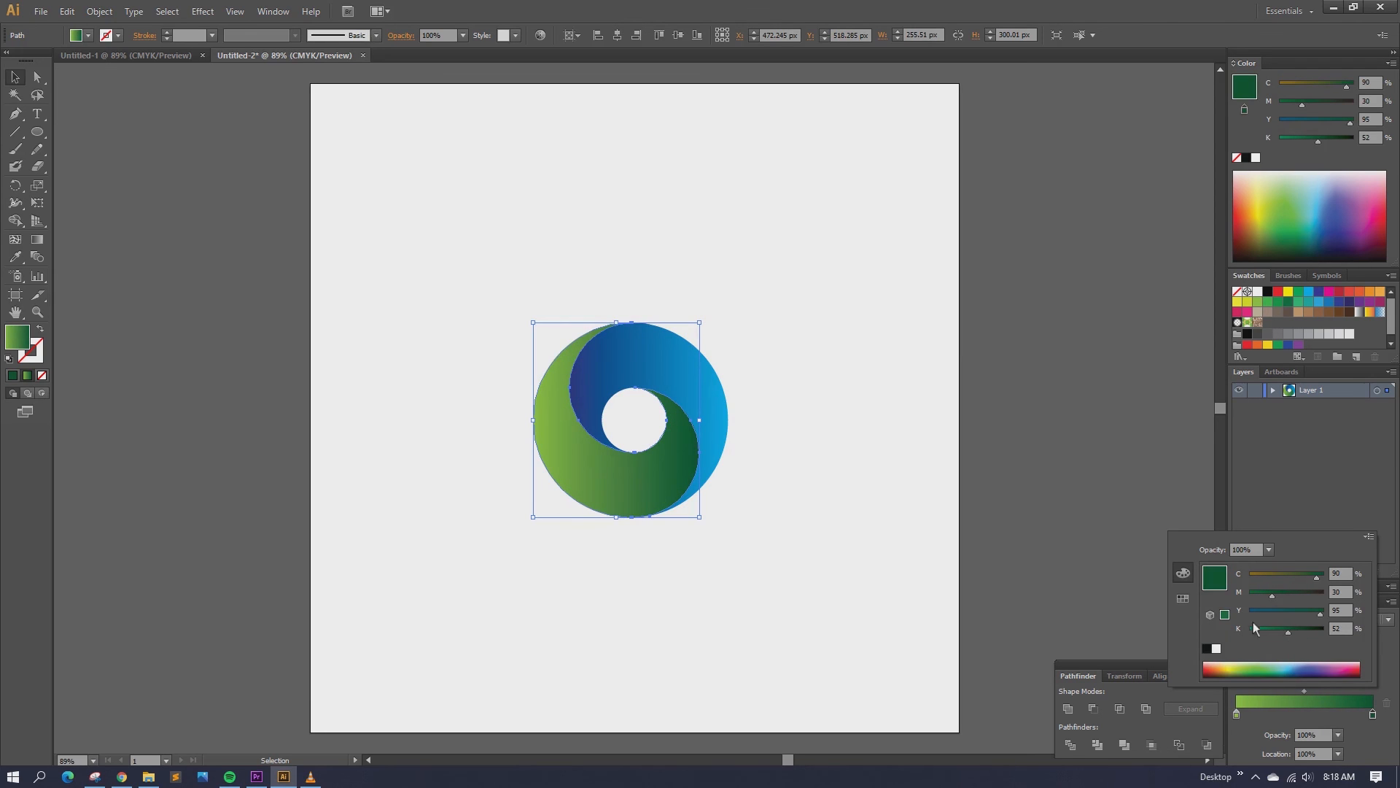
left_click(785, 406)
Step: Group both swirl halves and centre the group horizontally and vertically on the artboard
left_click_drag(407, 247, 730, 474)
right_click(642, 366)
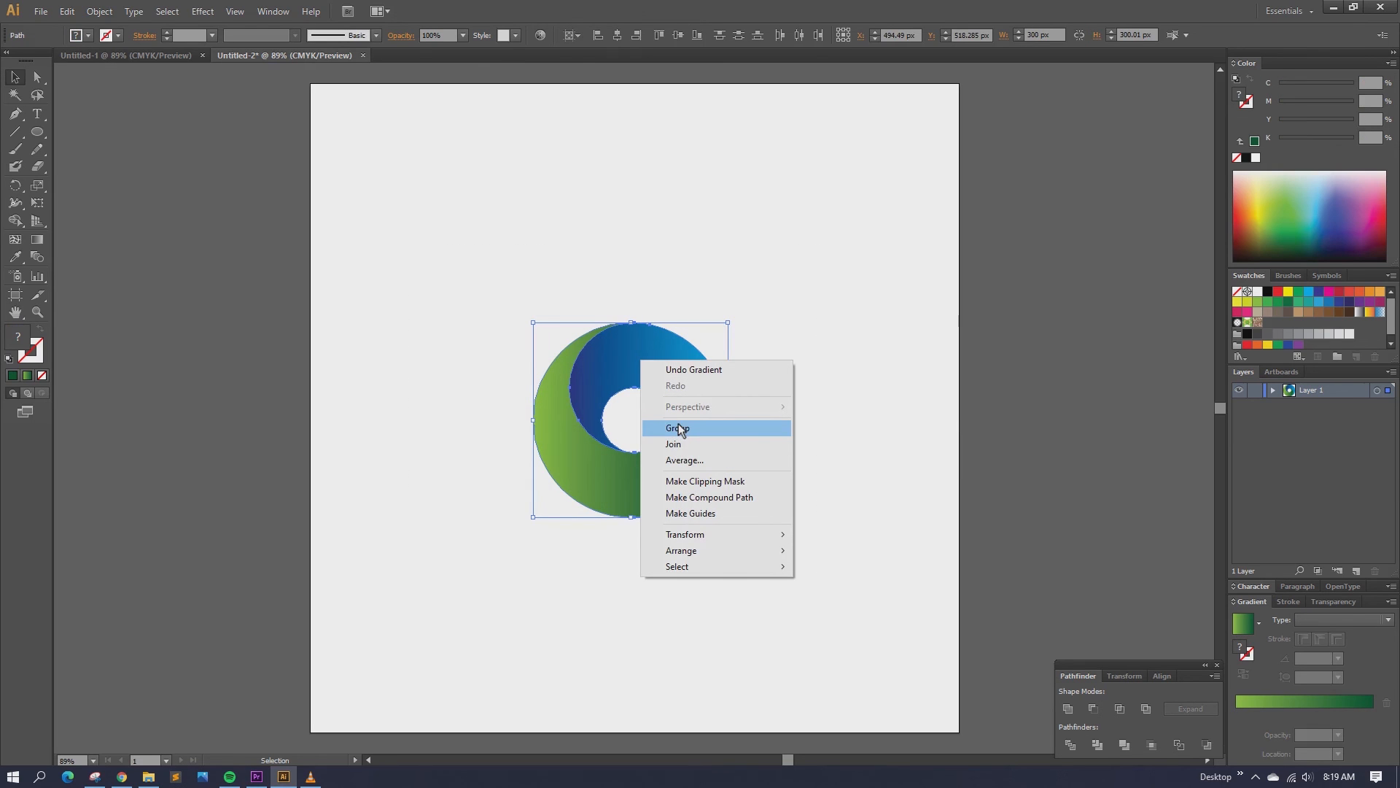
left_click(667, 424)
left_click(581, 33)
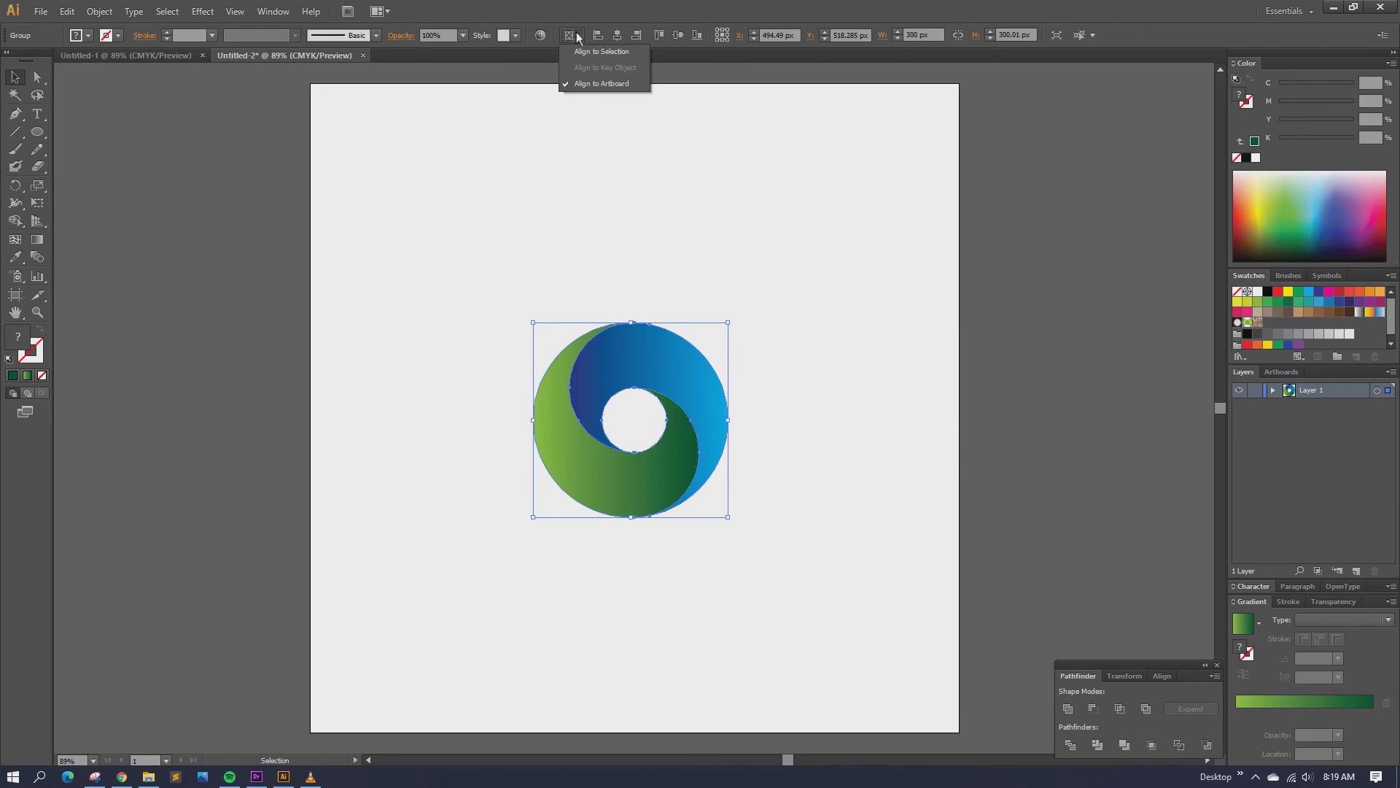
left_click(592, 83)
left_click(617, 35)
left_click(676, 35)
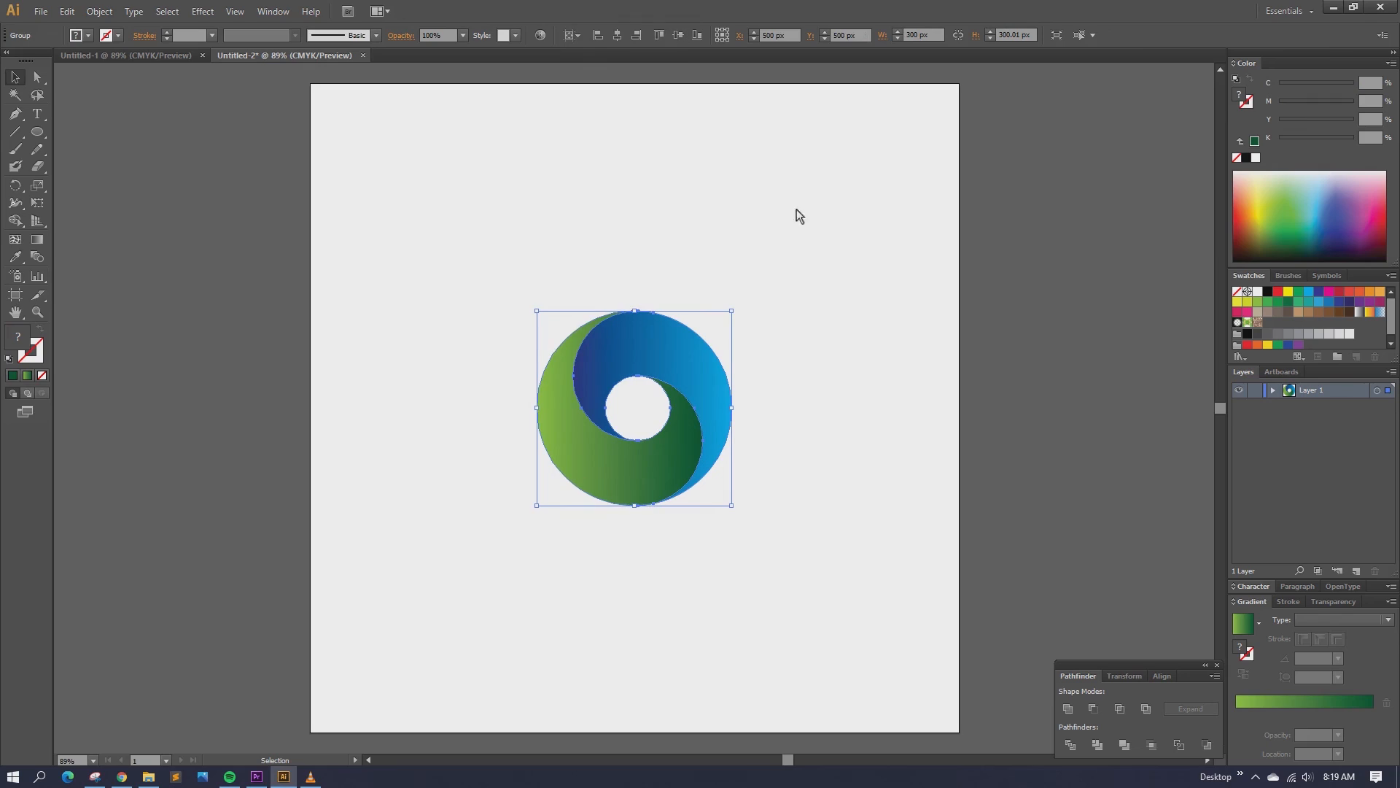